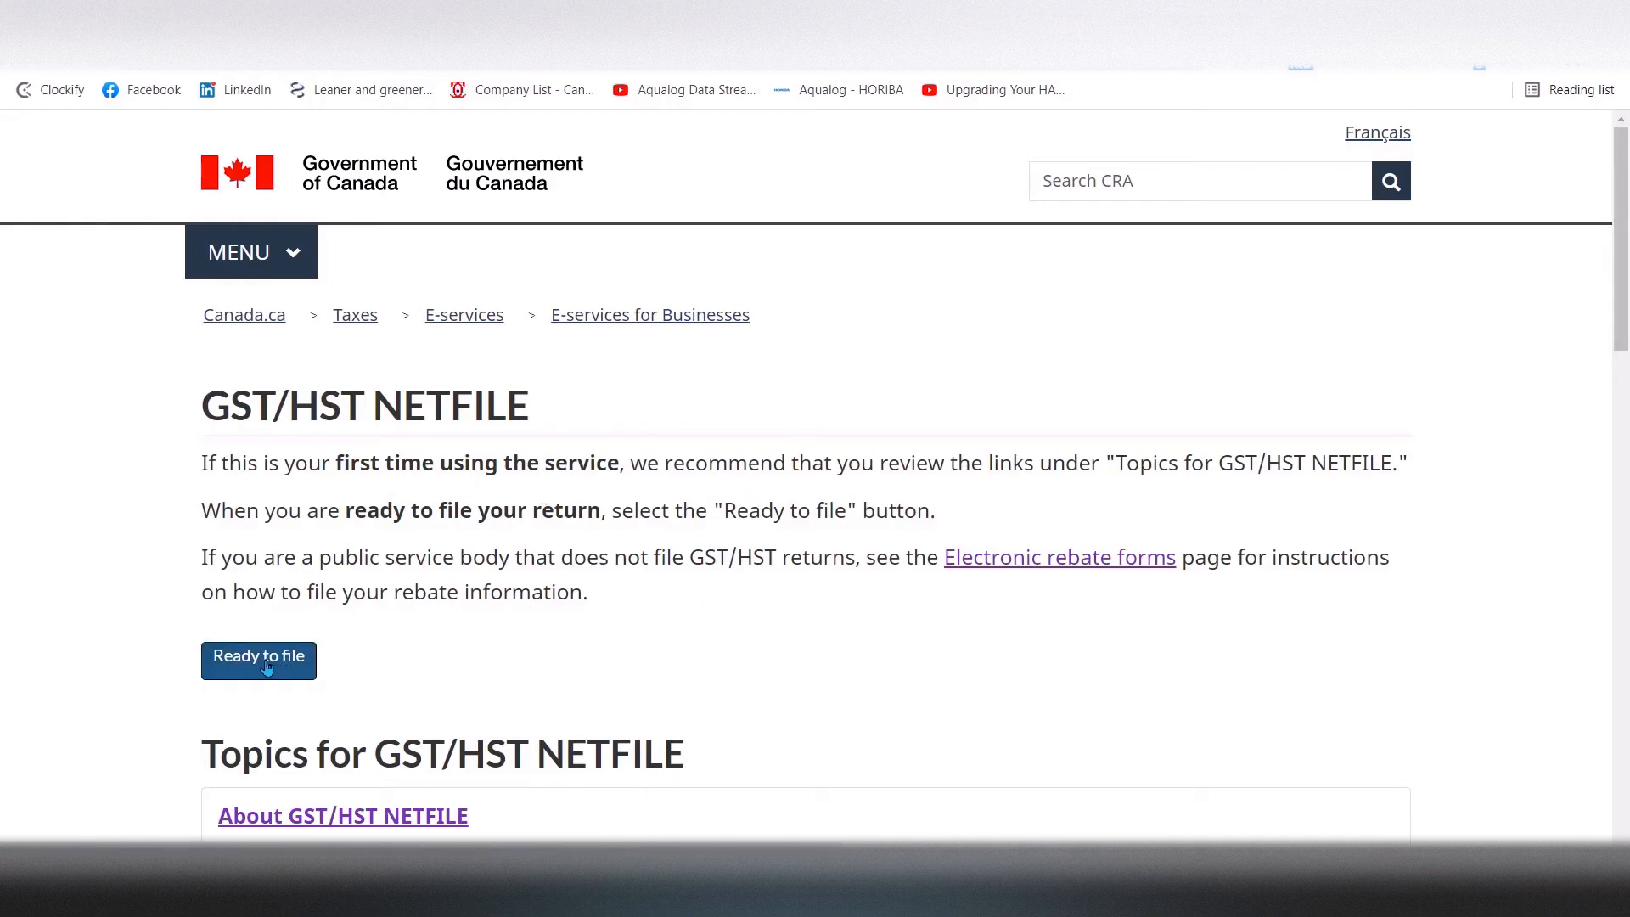
Start the GST/HST NETFILE filing process, review the Ready to file checklist and notices, and continue to the filing form.
{"action": "left_click", "coordinate": [266, 665]}
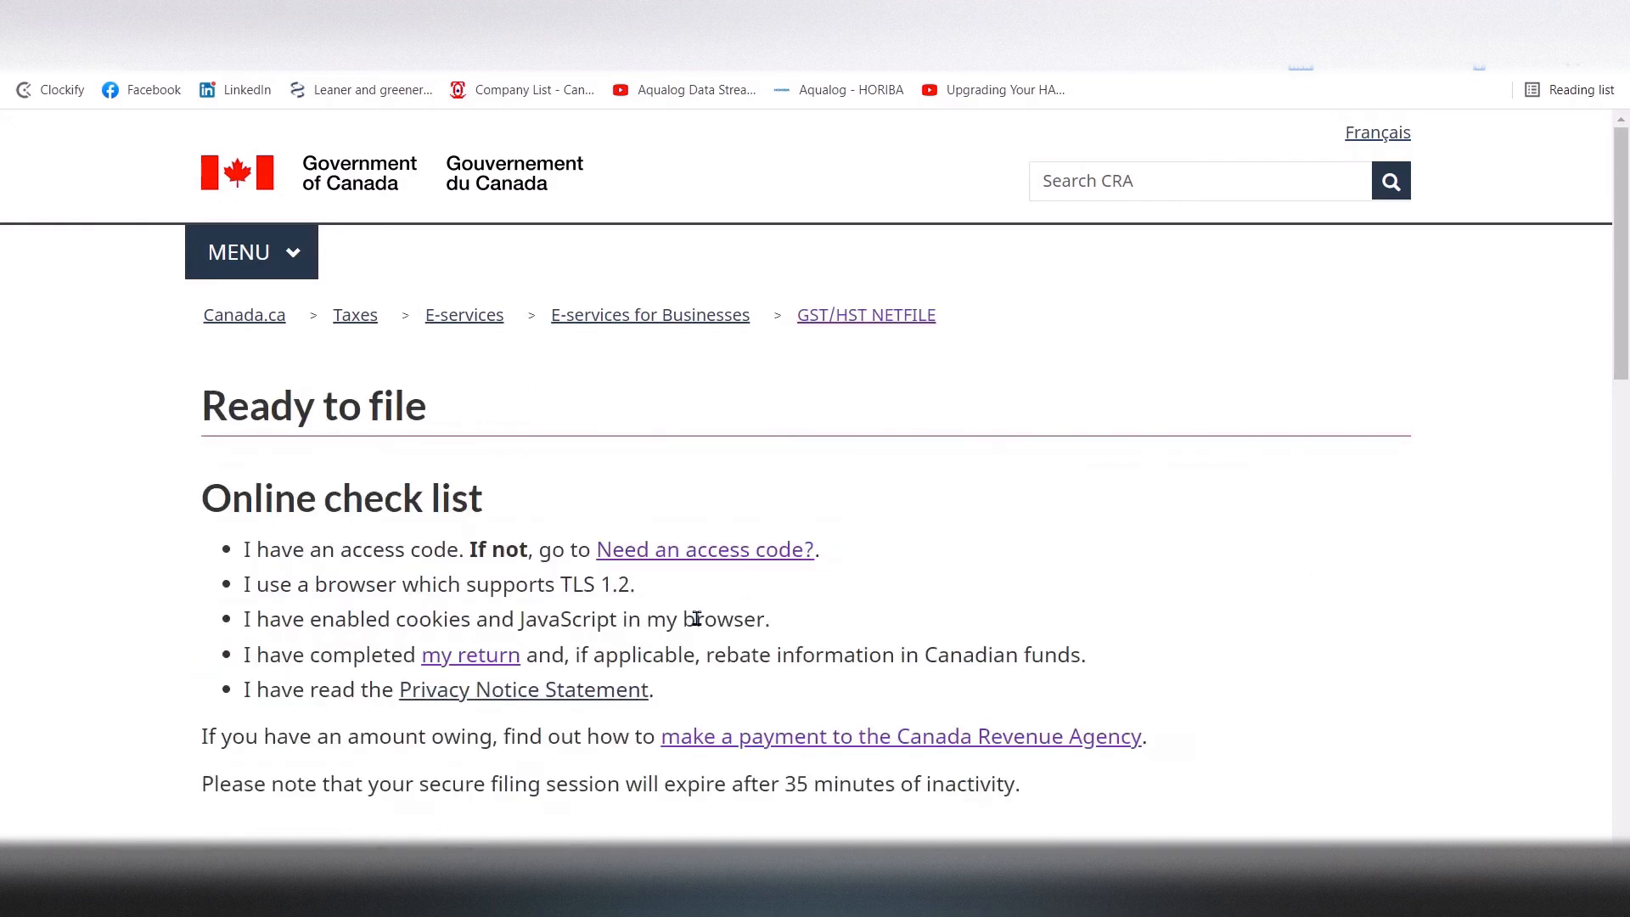
{"action": "left_click_drag", "start_coordinate": [1626, 248], "coordinate": [1604, 442]}
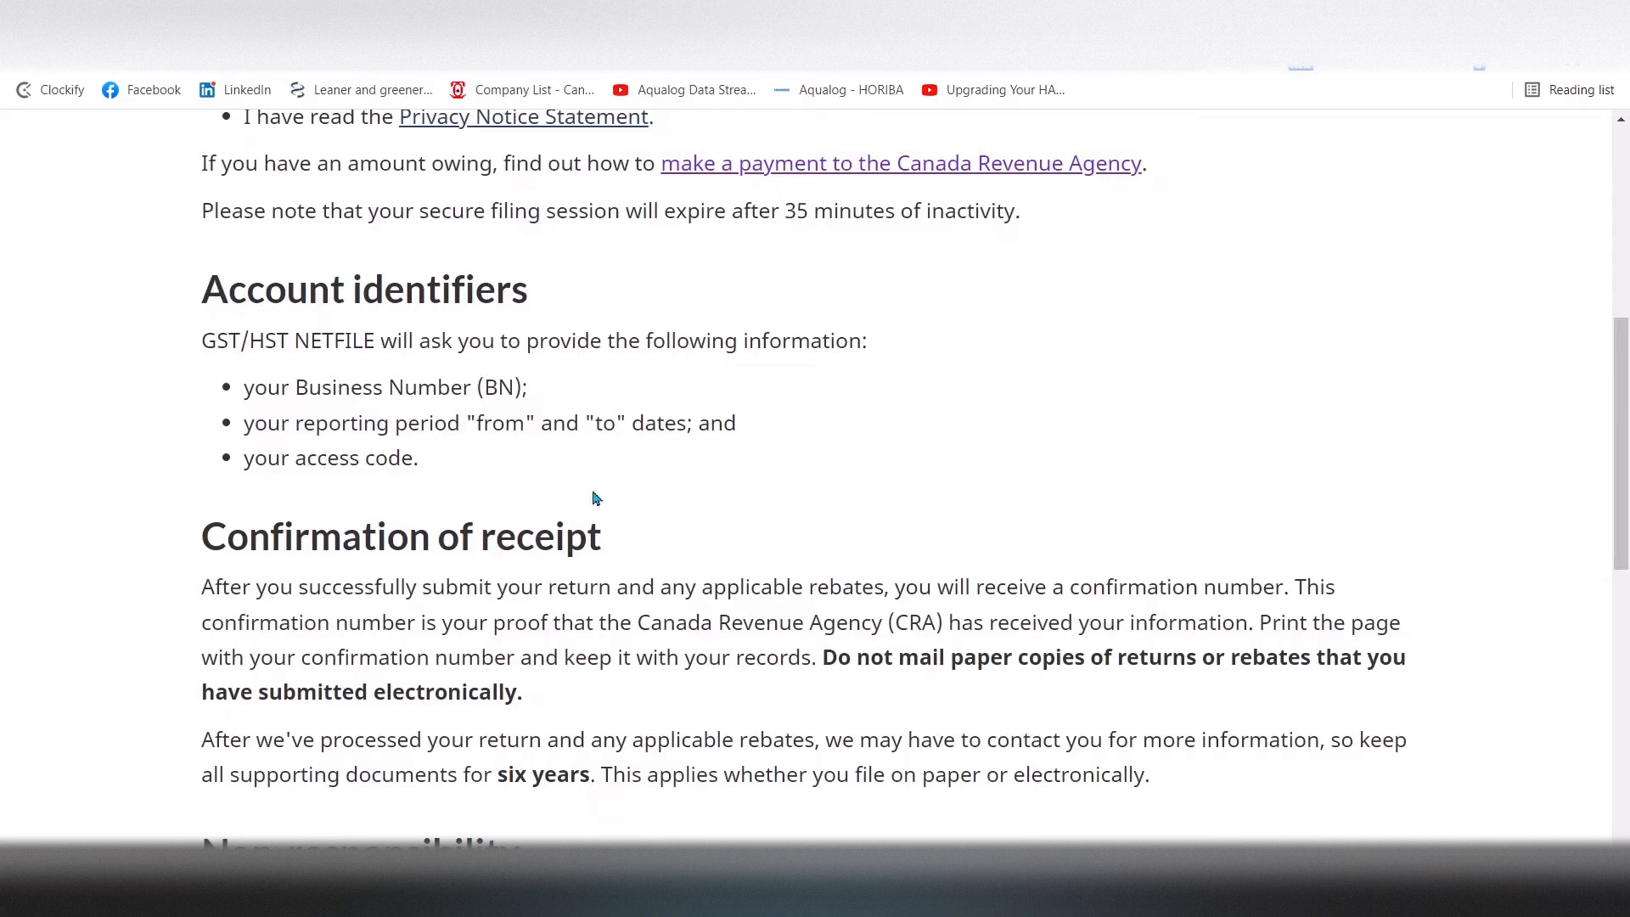
{"action": "left_click_drag", "start_coordinate": [1616, 399], "coordinate": [1616, 475]}
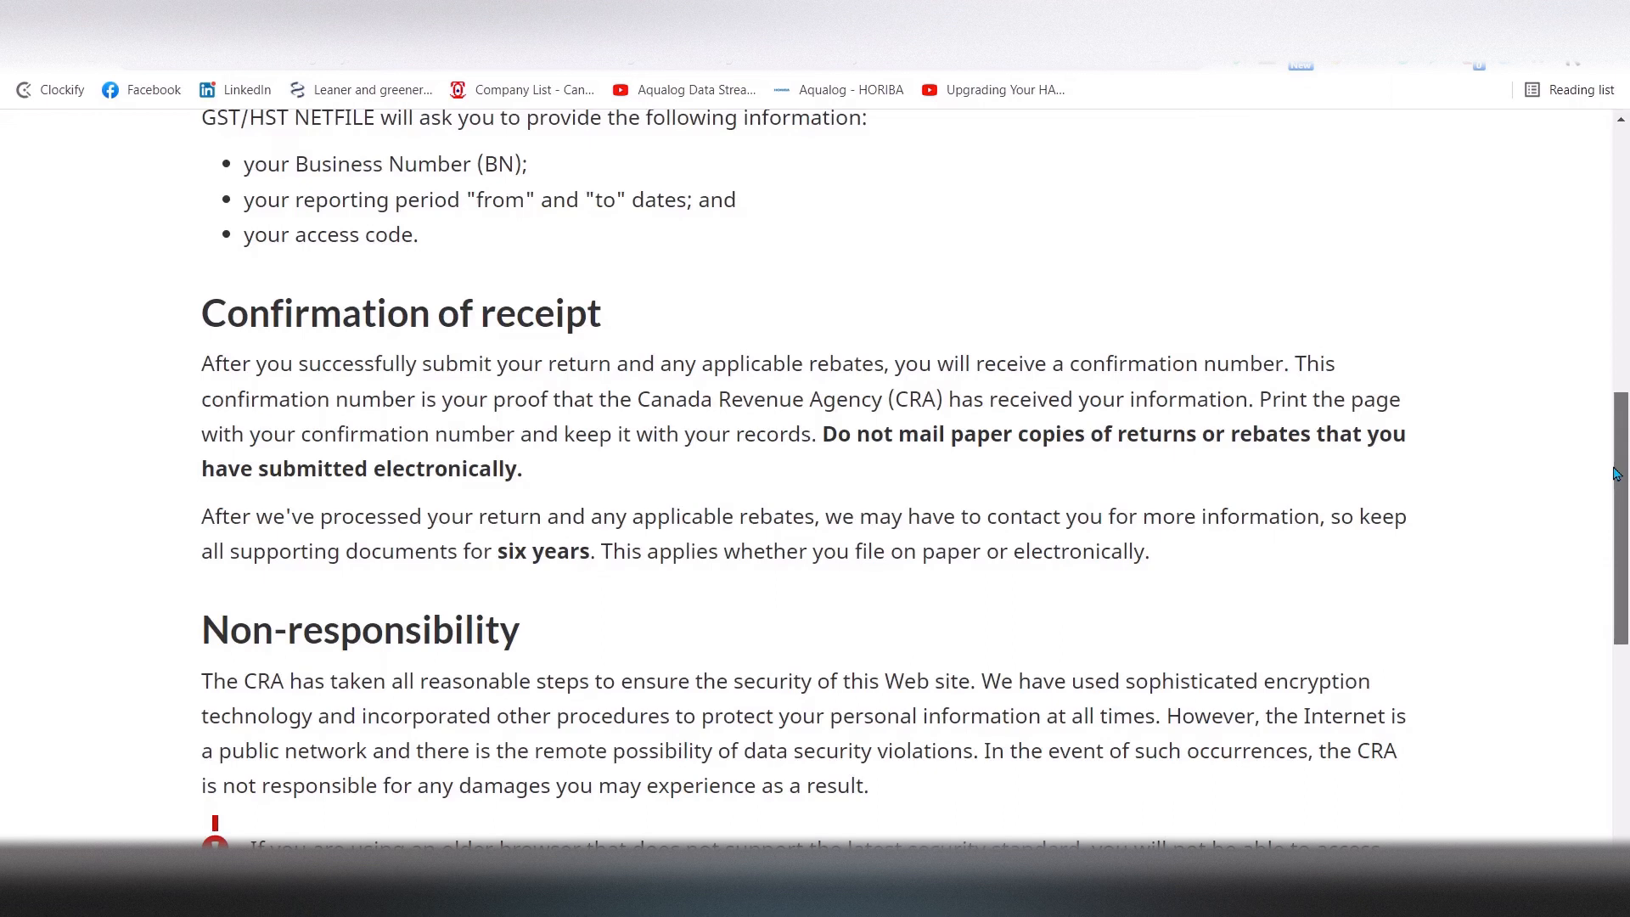
{"action": "left_click_drag", "start_coordinate": [1616, 474], "coordinate": [1608, 413]}
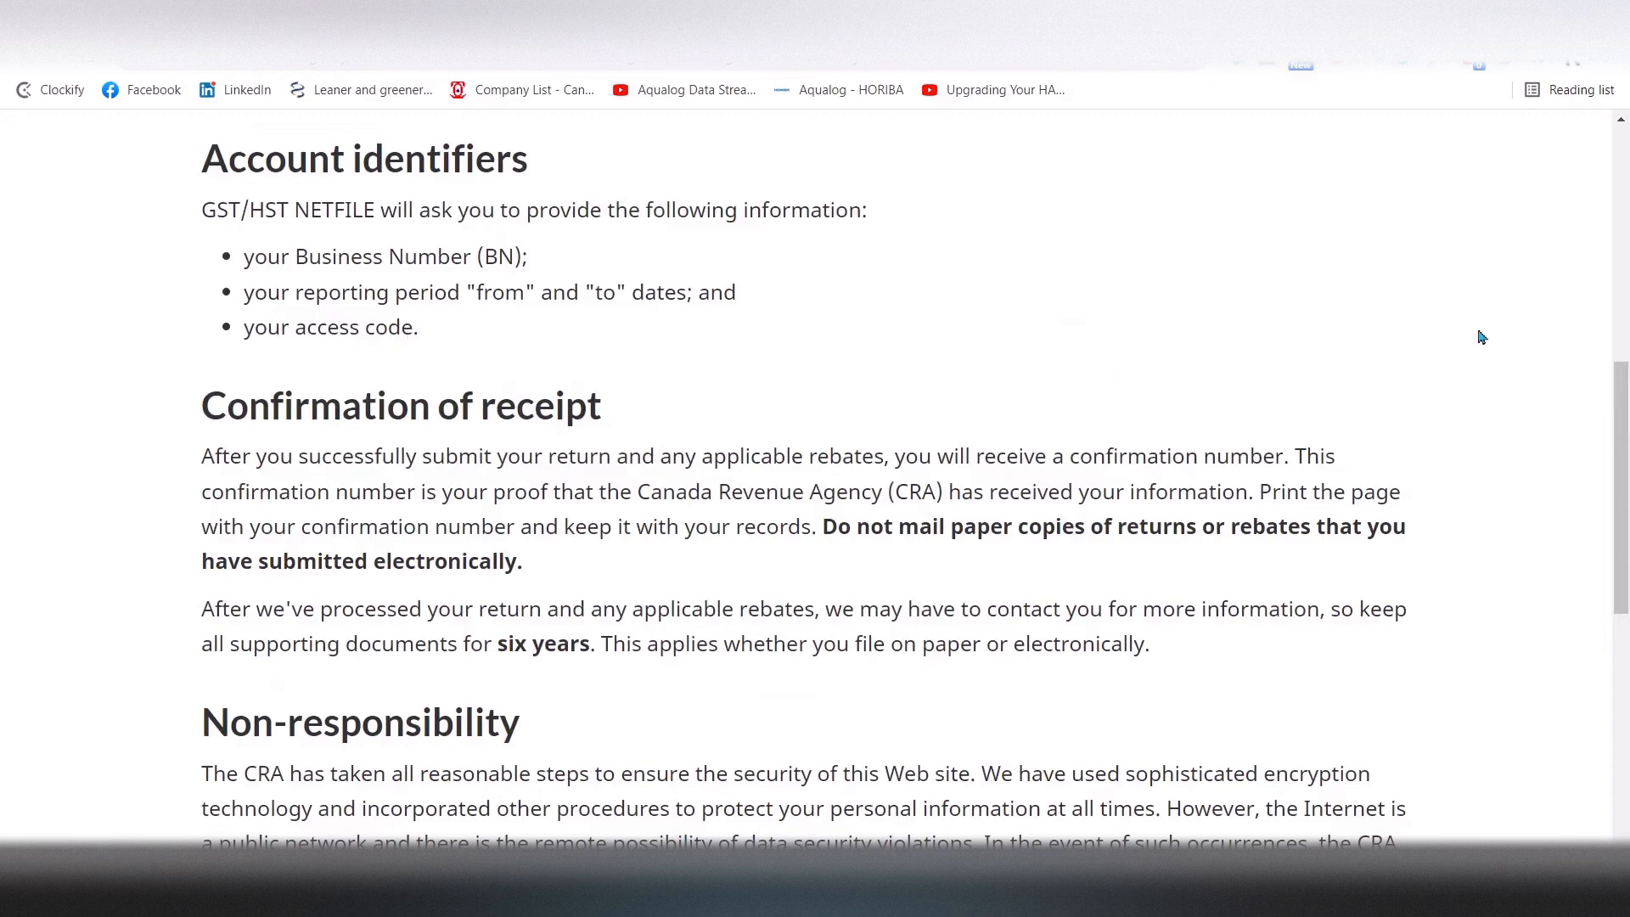
{"action": "left_click_drag", "start_coordinate": [1621, 410], "coordinate": [1623, 559]}
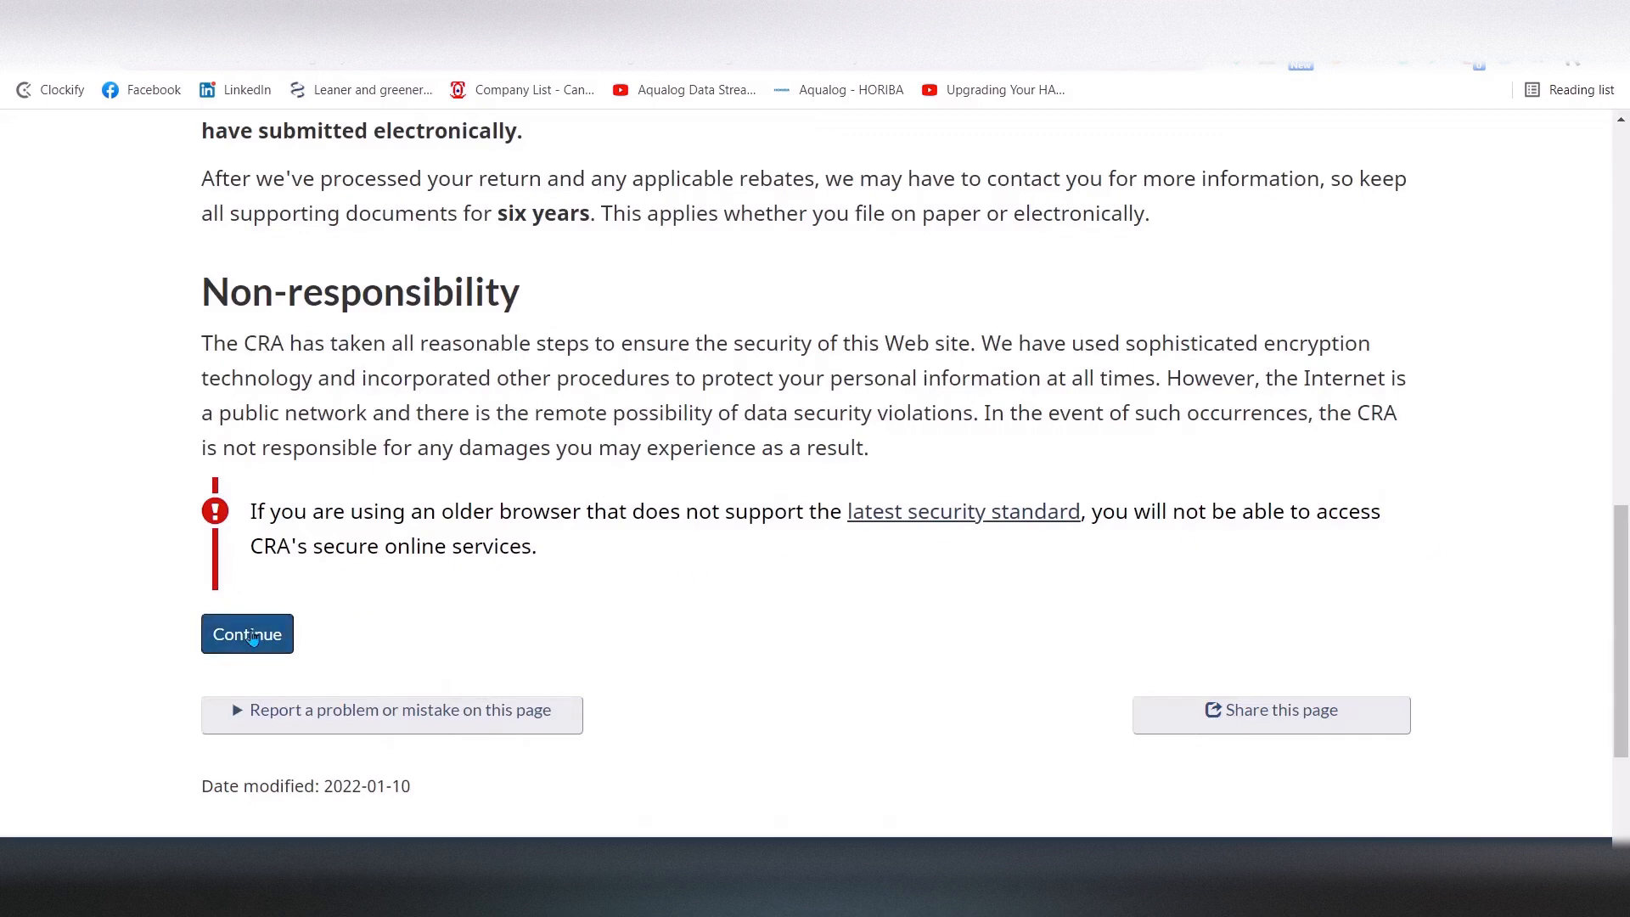
{"action": "left_click", "coordinate": [252, 639]}
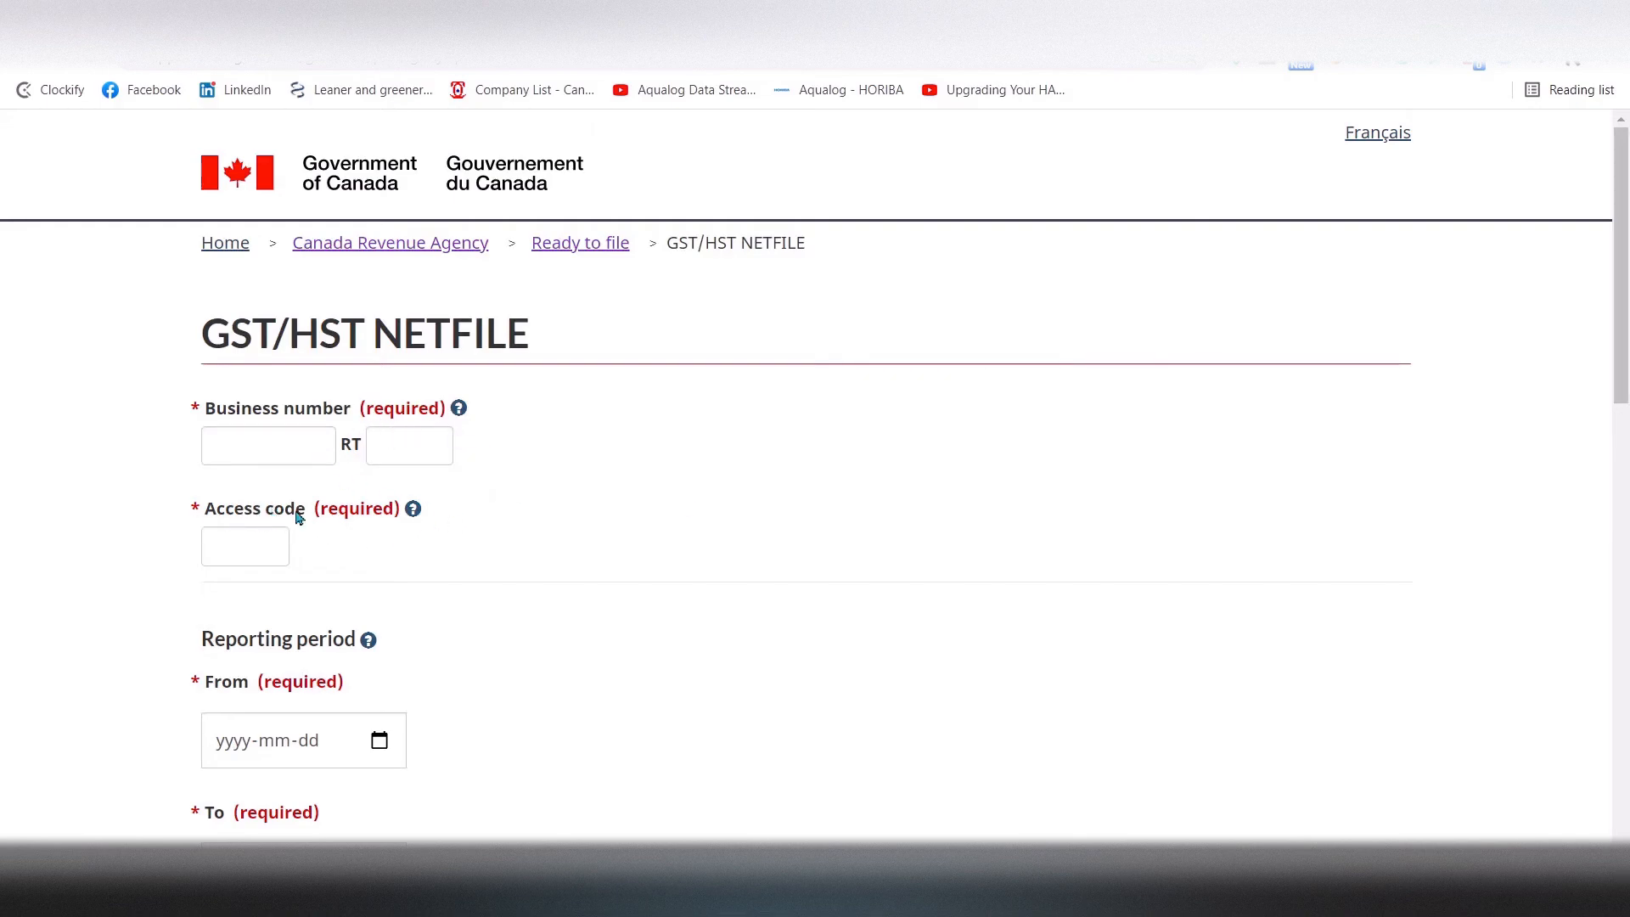
Open the help for the required access code and read the "Need an access code?" page.
{"action": "left_click", "coordinate": [414, 508]}
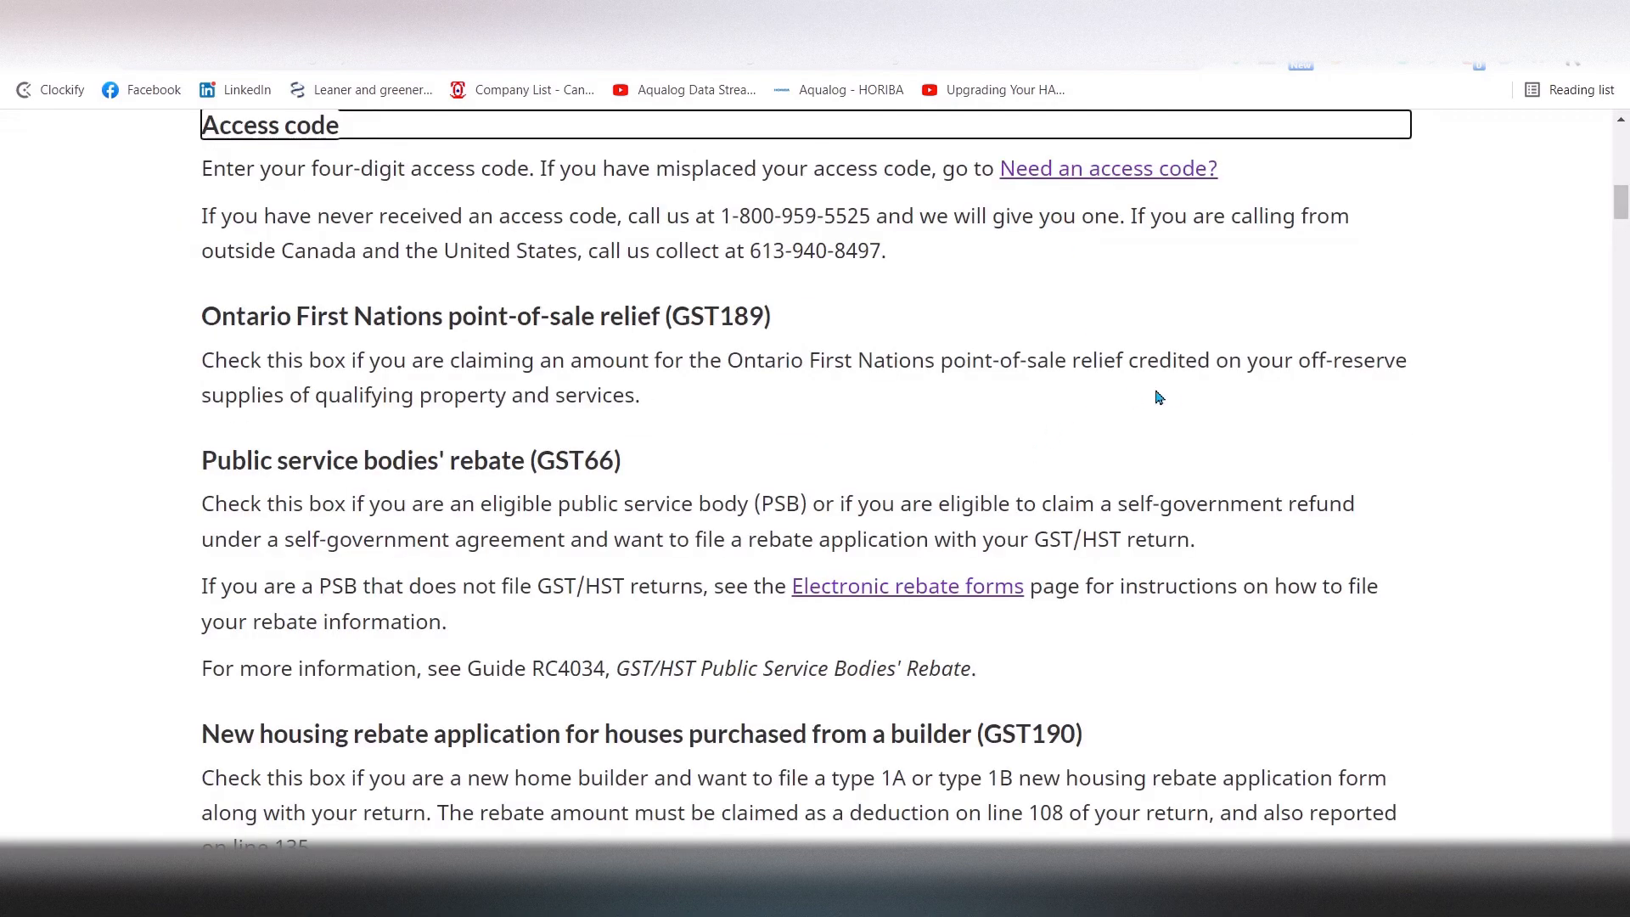
{"action": "left_click", "coordinate": [1091, 176]}
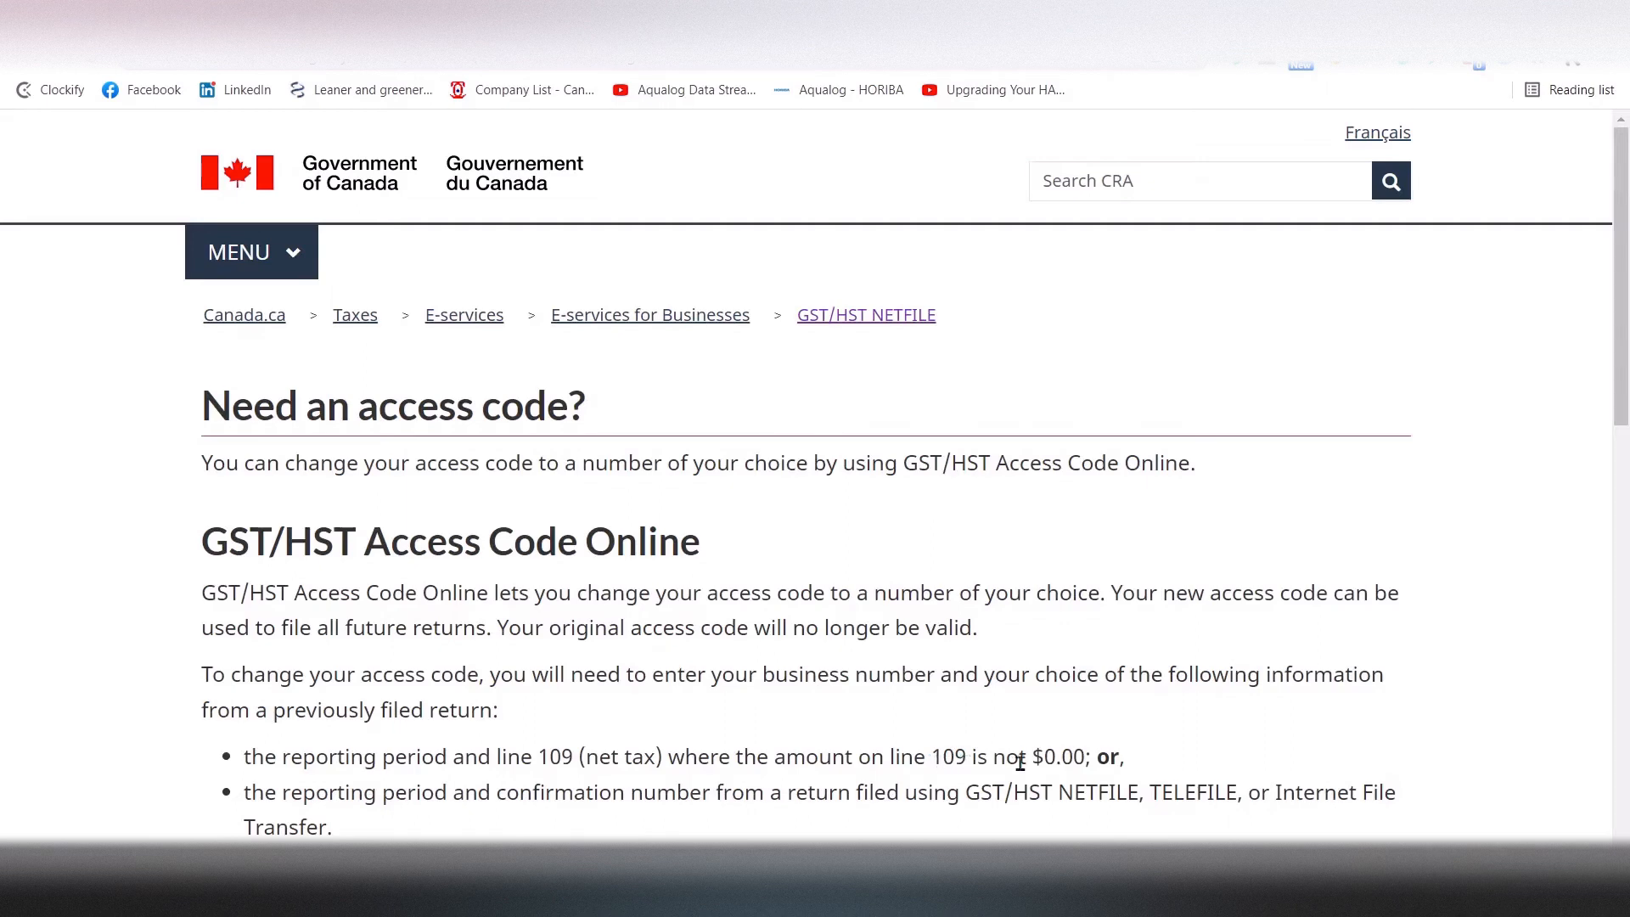
{"action": "left_click_drag", "start_coordinate": [1621, 383], "coordinate": [1620, 602]}
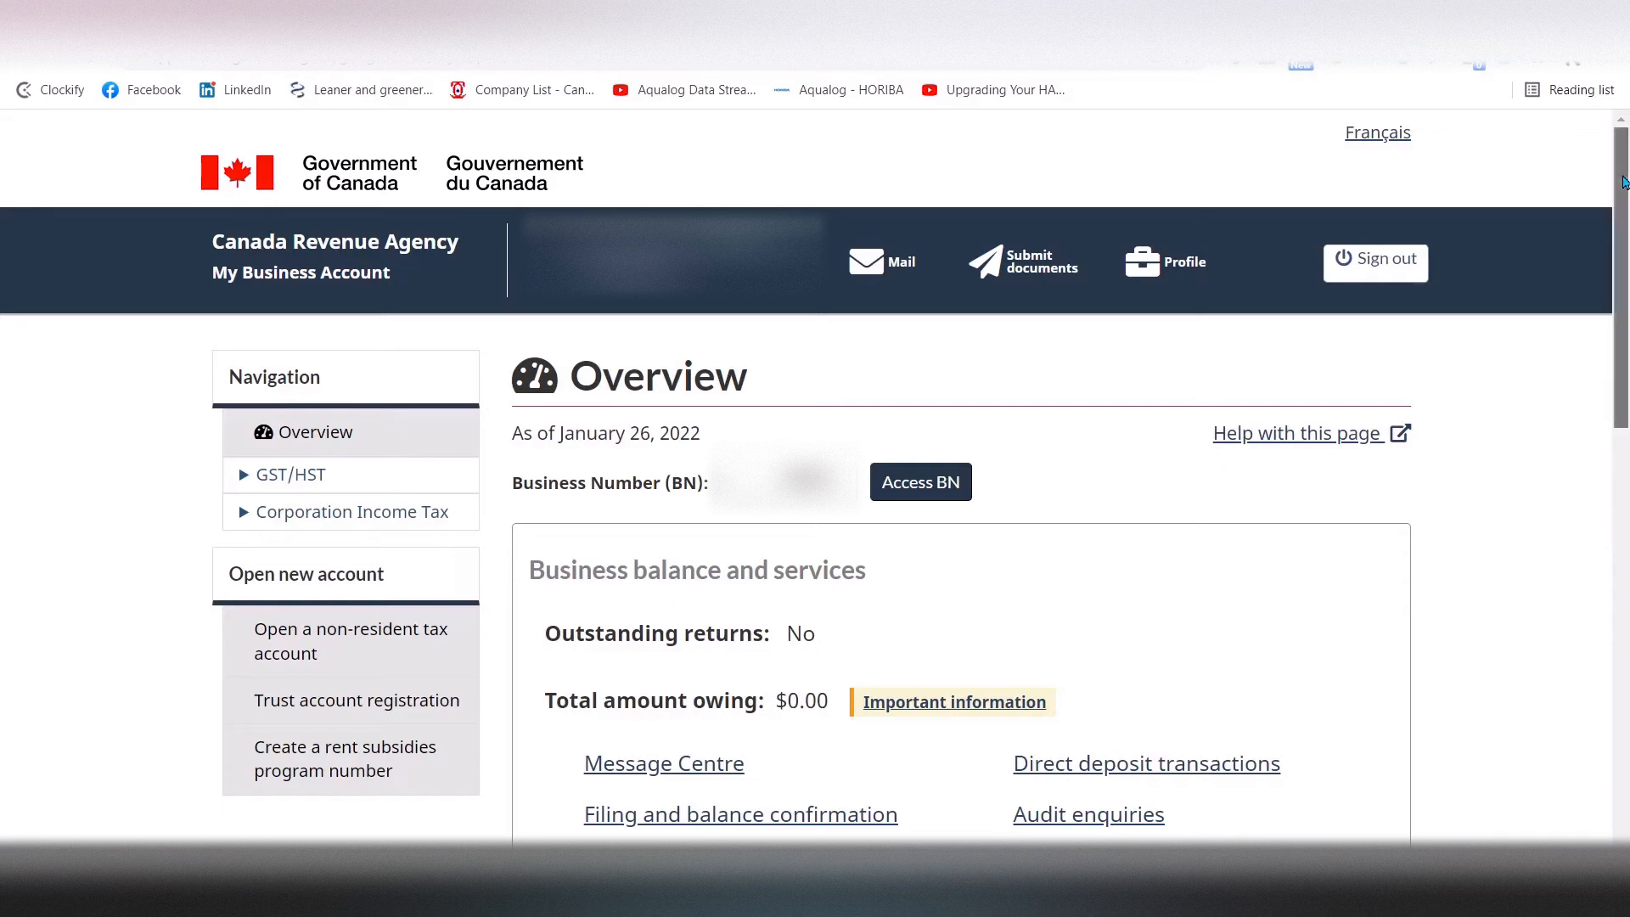
Review the My Business Account overview, open the GST/HST account details and services, and view the expected and filed returns.
{"action": "left_click_drag", "start_coordinate": [1623, 181], "coordinate": [1625, 293]}
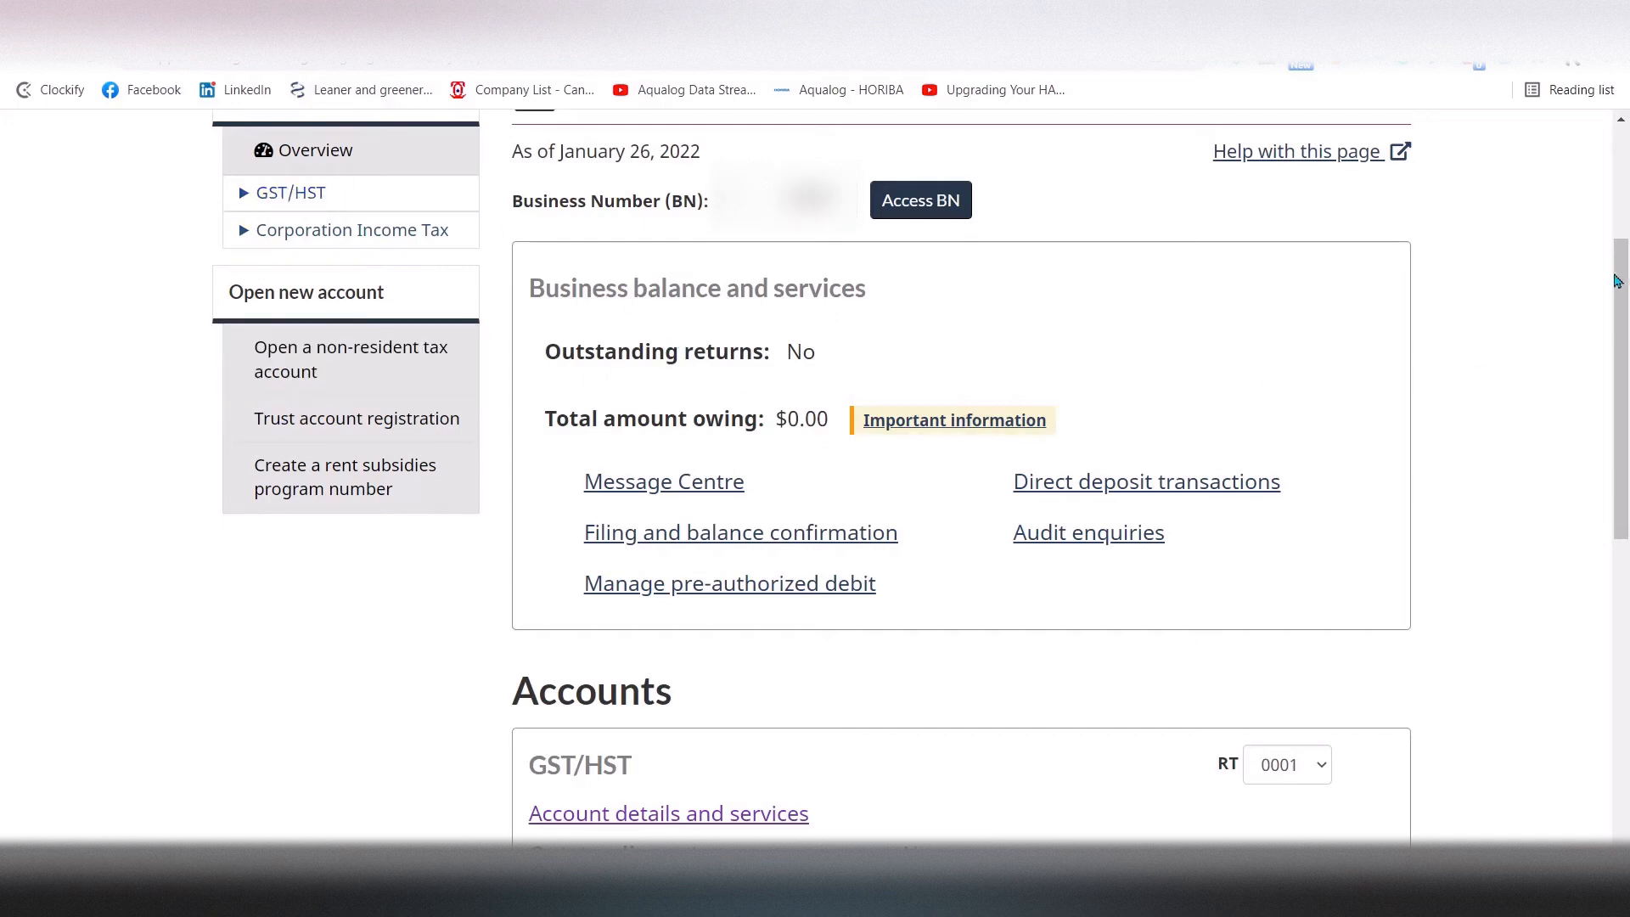
{"action": "left_click_drag", "start_coordinate": [1626, 289], "coordinate": [1626, 321]}
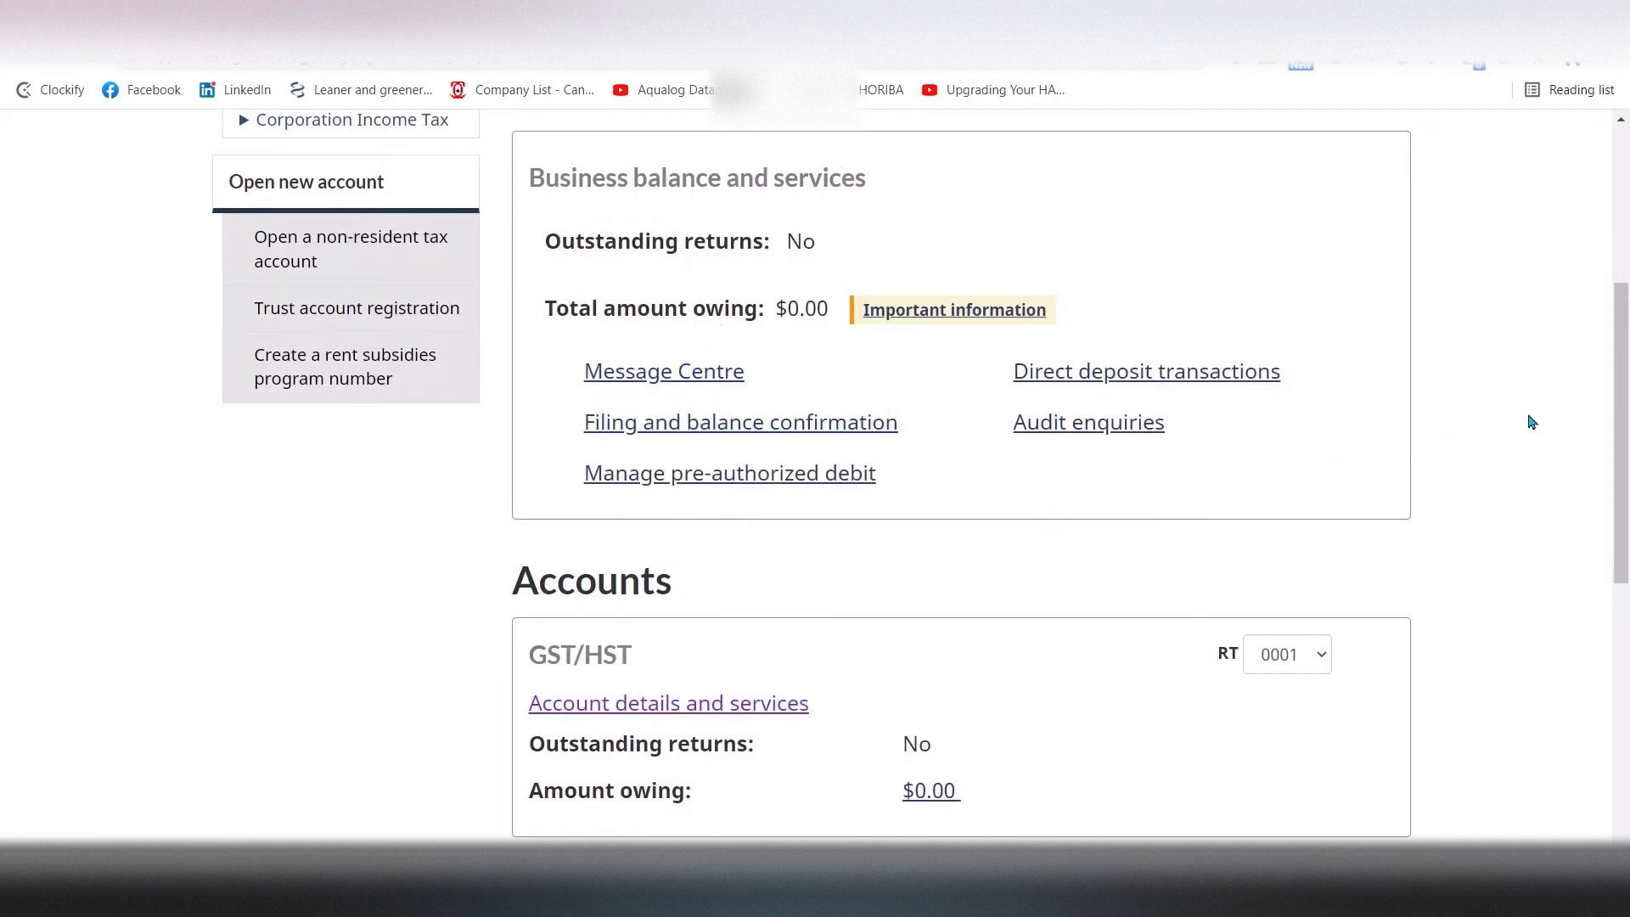
{"action": "left_click_drag", "start_coordinate": [1623, 386], "coordinate": [1626, 533]}
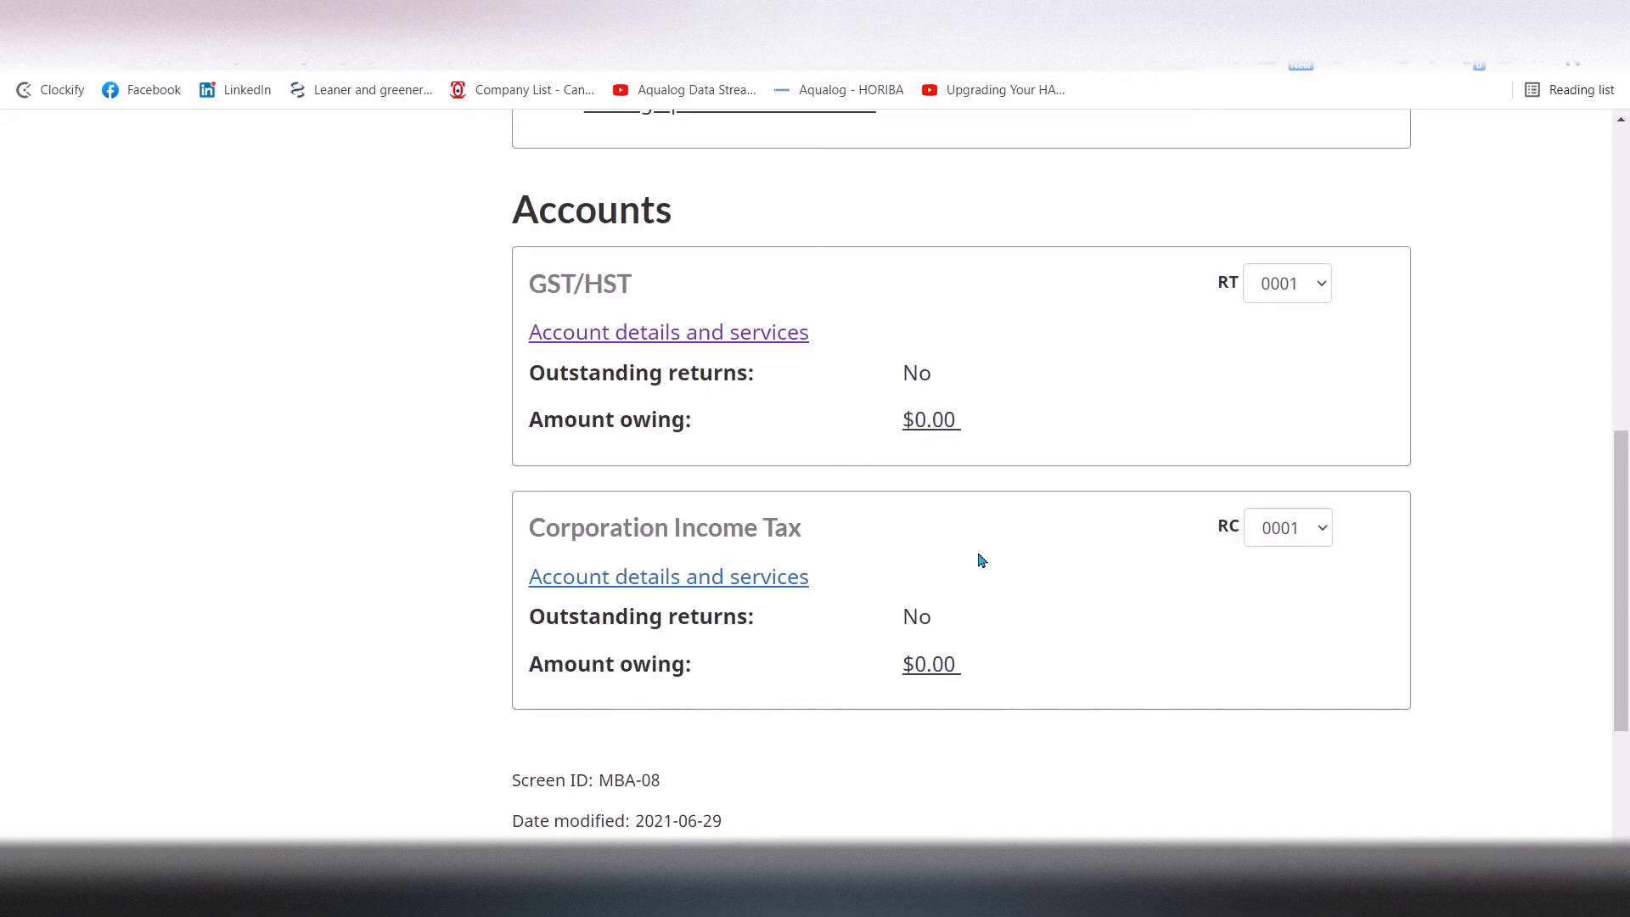
{"action": "left_click", "coordinate": [624, 338]}
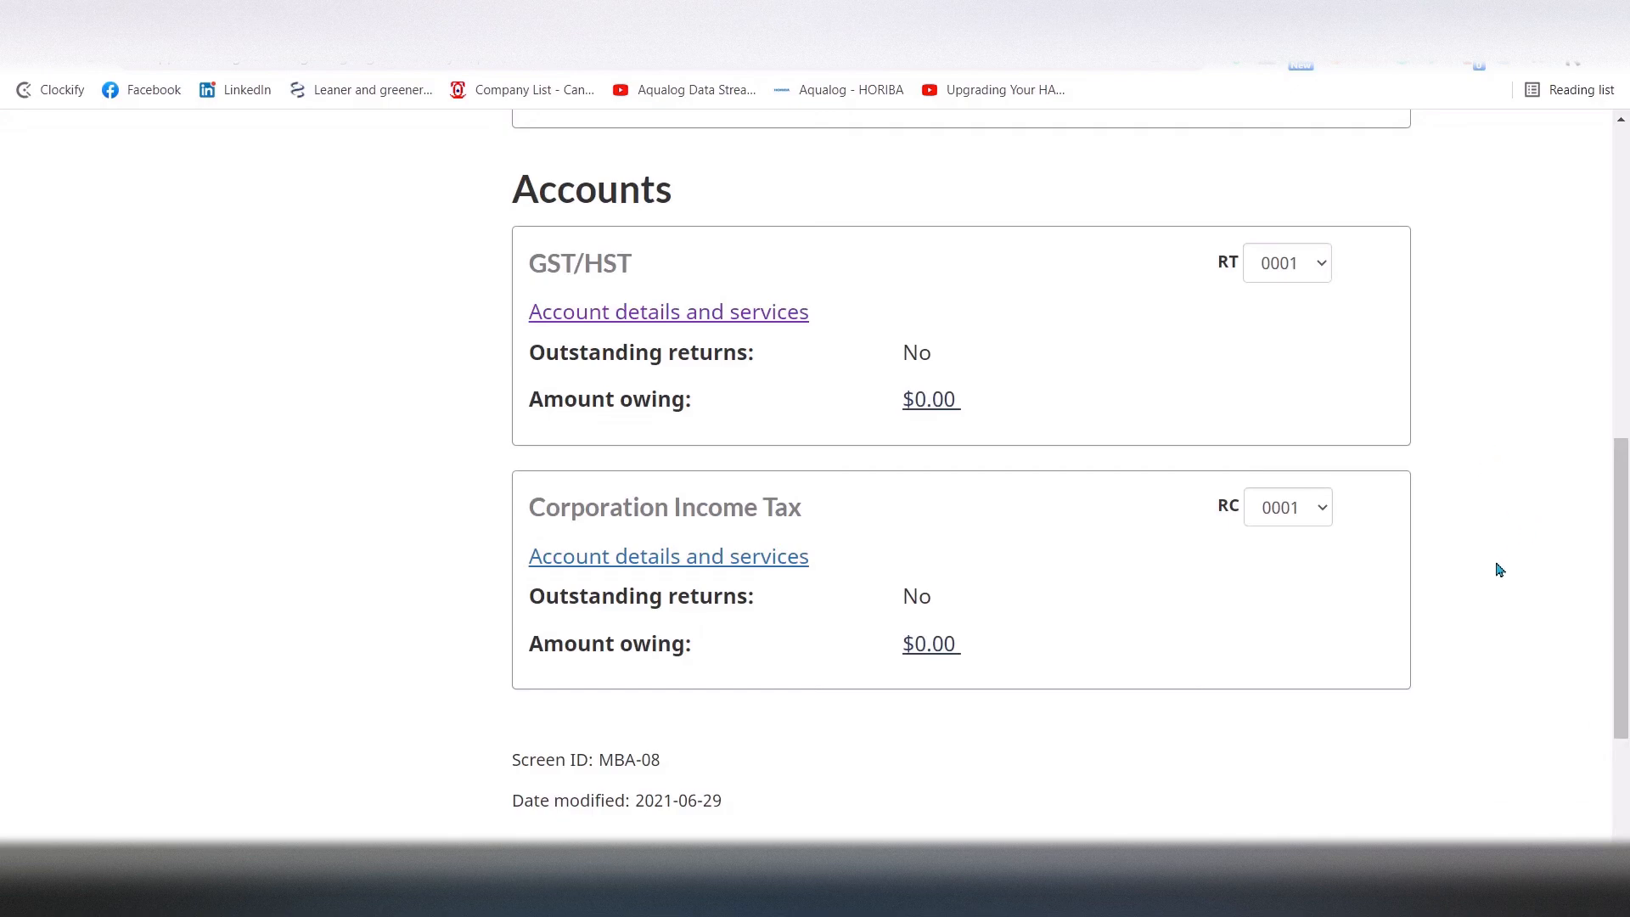
{"action": "left_click", "coordinate": [674, 316]}
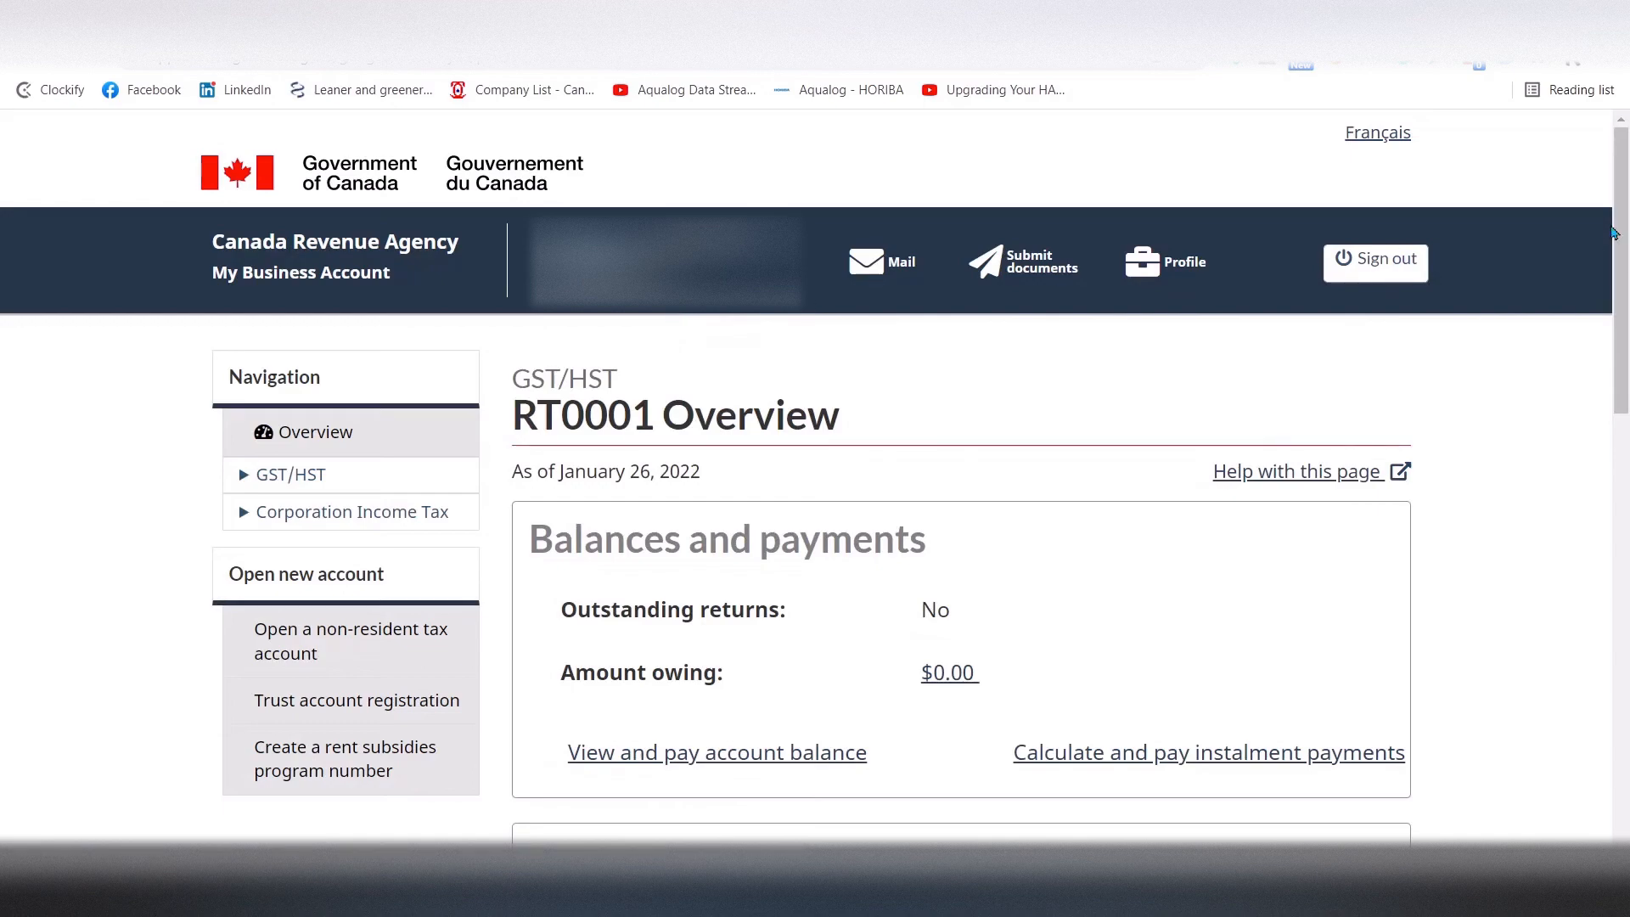
{"action": "left_click_drag", "start_coordinate": [1628, 213], "coordinate": [1628, 418]}
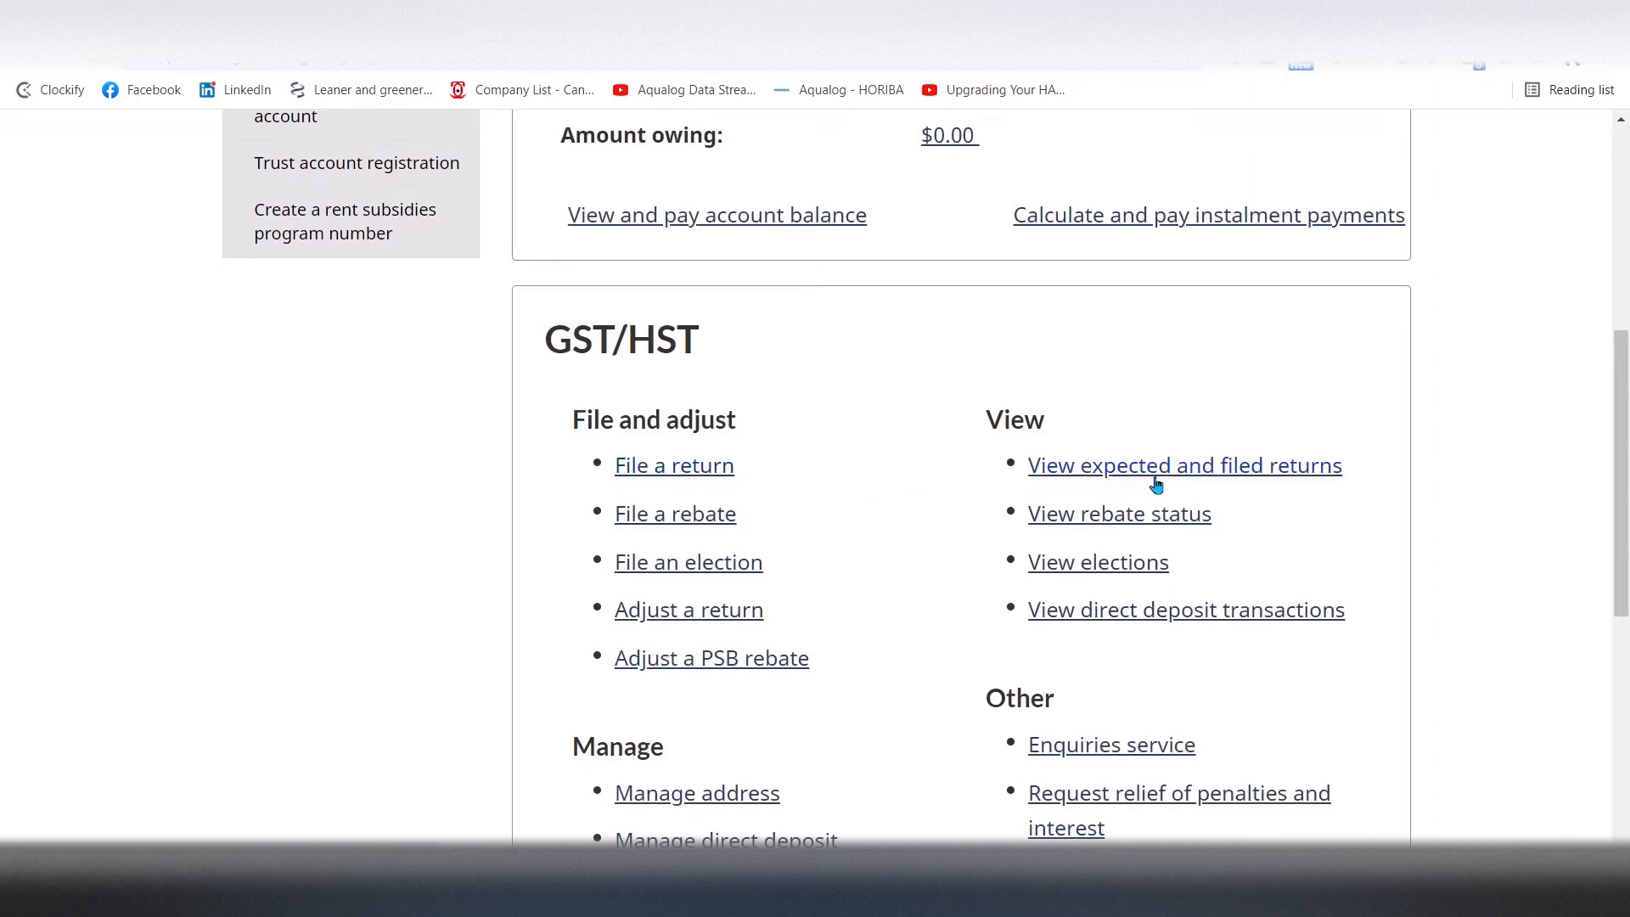
{"action": "left_click", "coordinate": [1185, 467]}
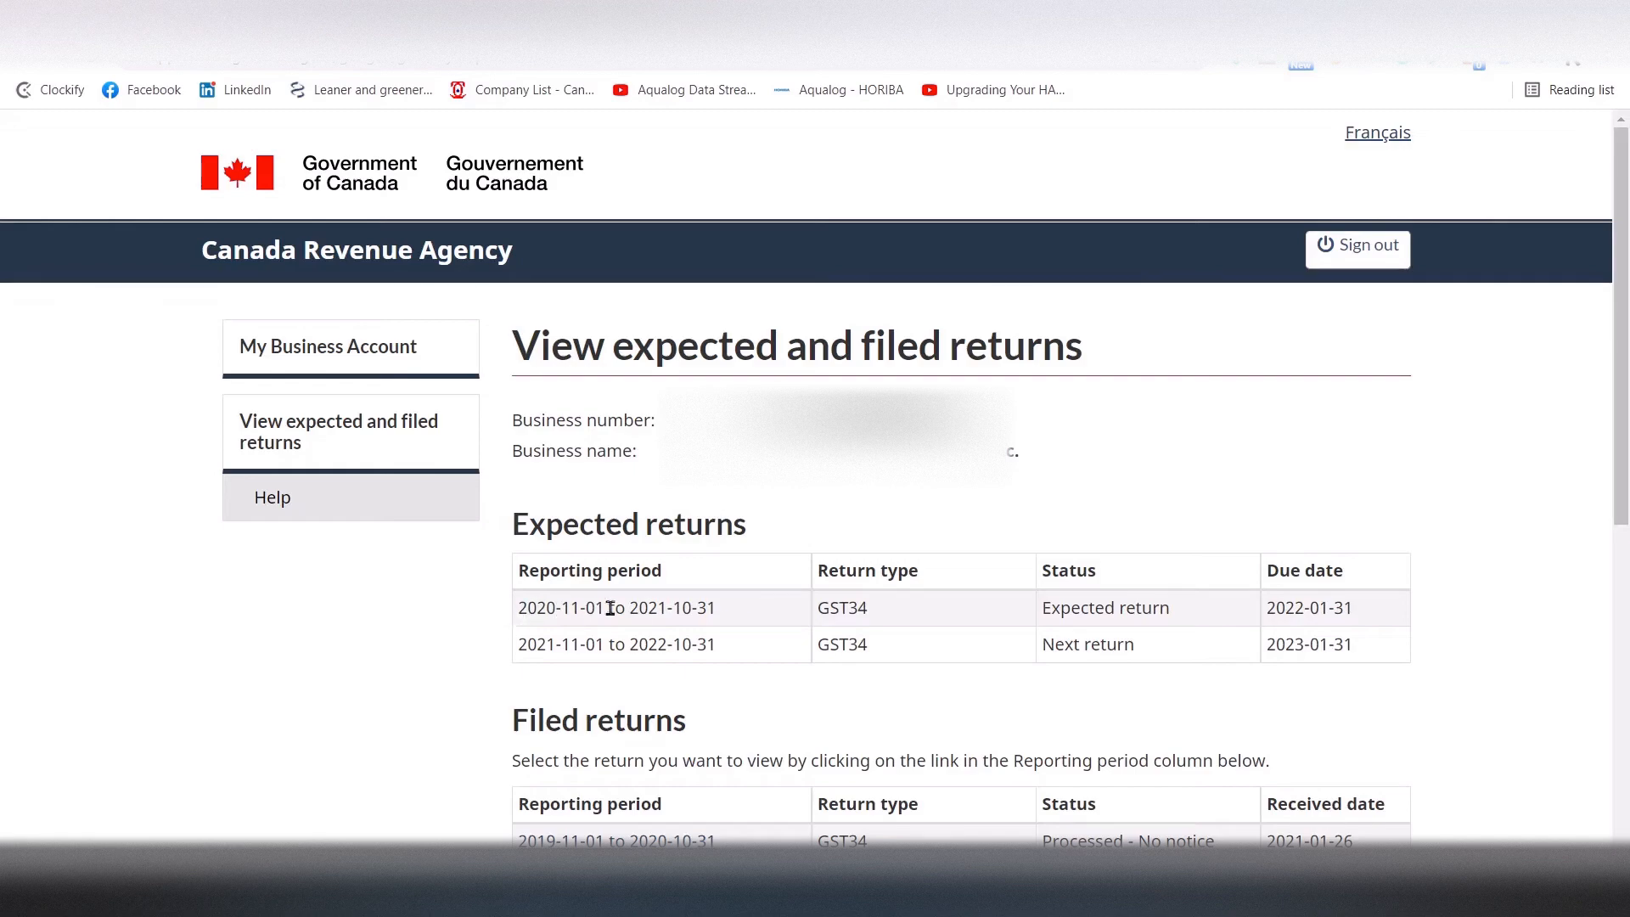
Go back to the My Business Account overview and start filing a return from the GST/HST account's services.
{"action": "left_click", "coordinate": [327, 365]}
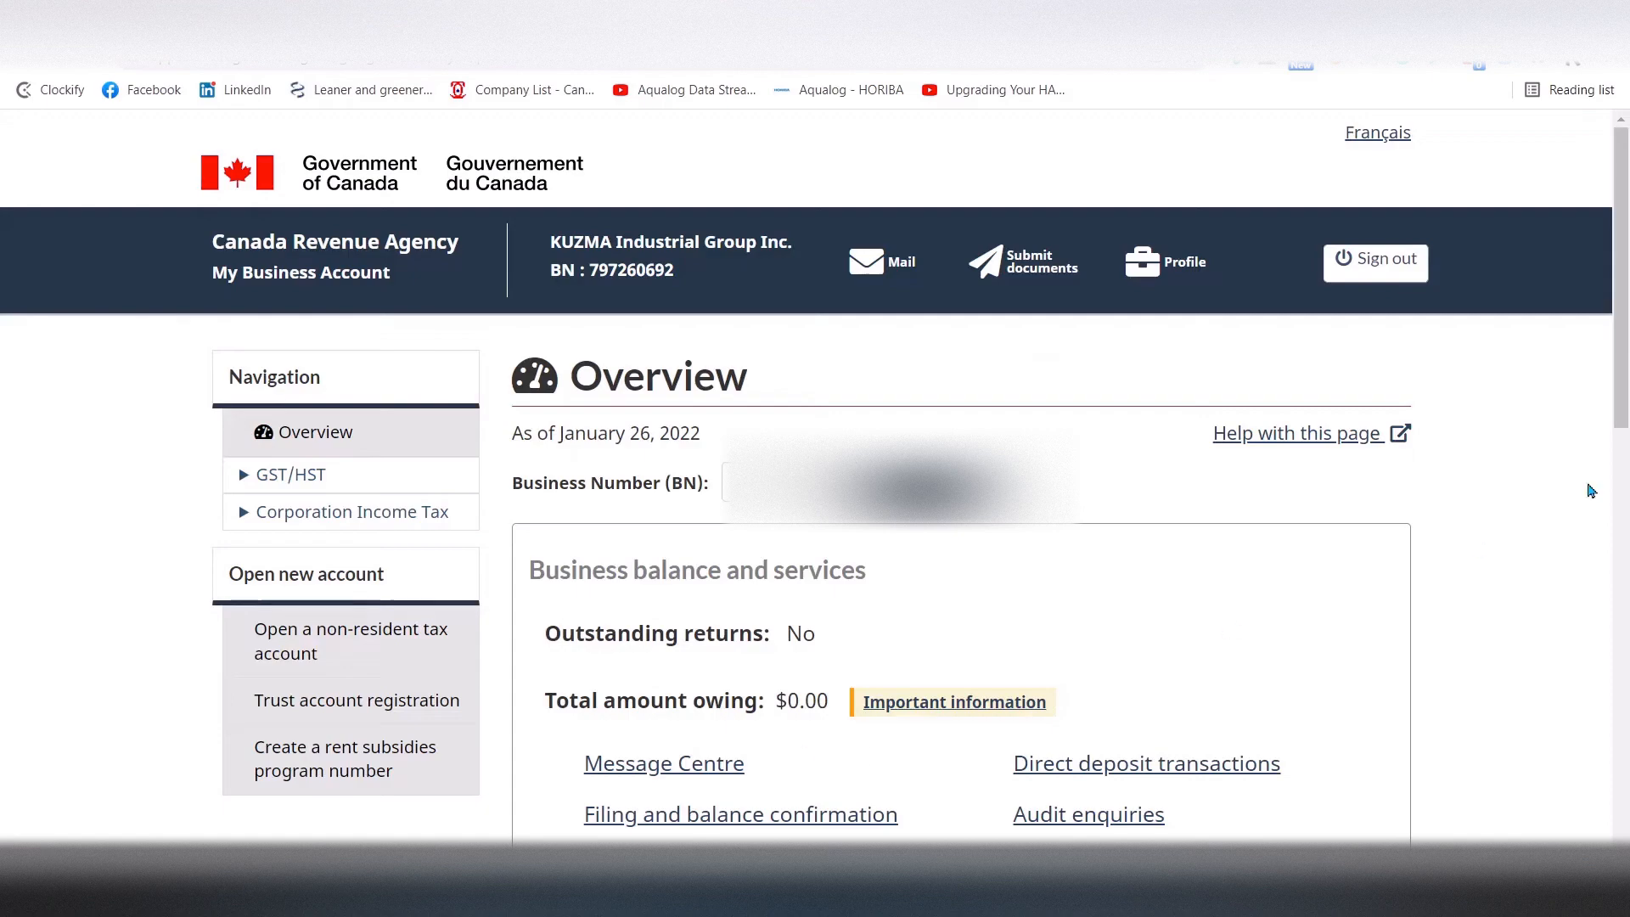
{"action": "scroll", "coordinate": [716, 552], "scroll_direction": "down", "scroll_amount": 6}
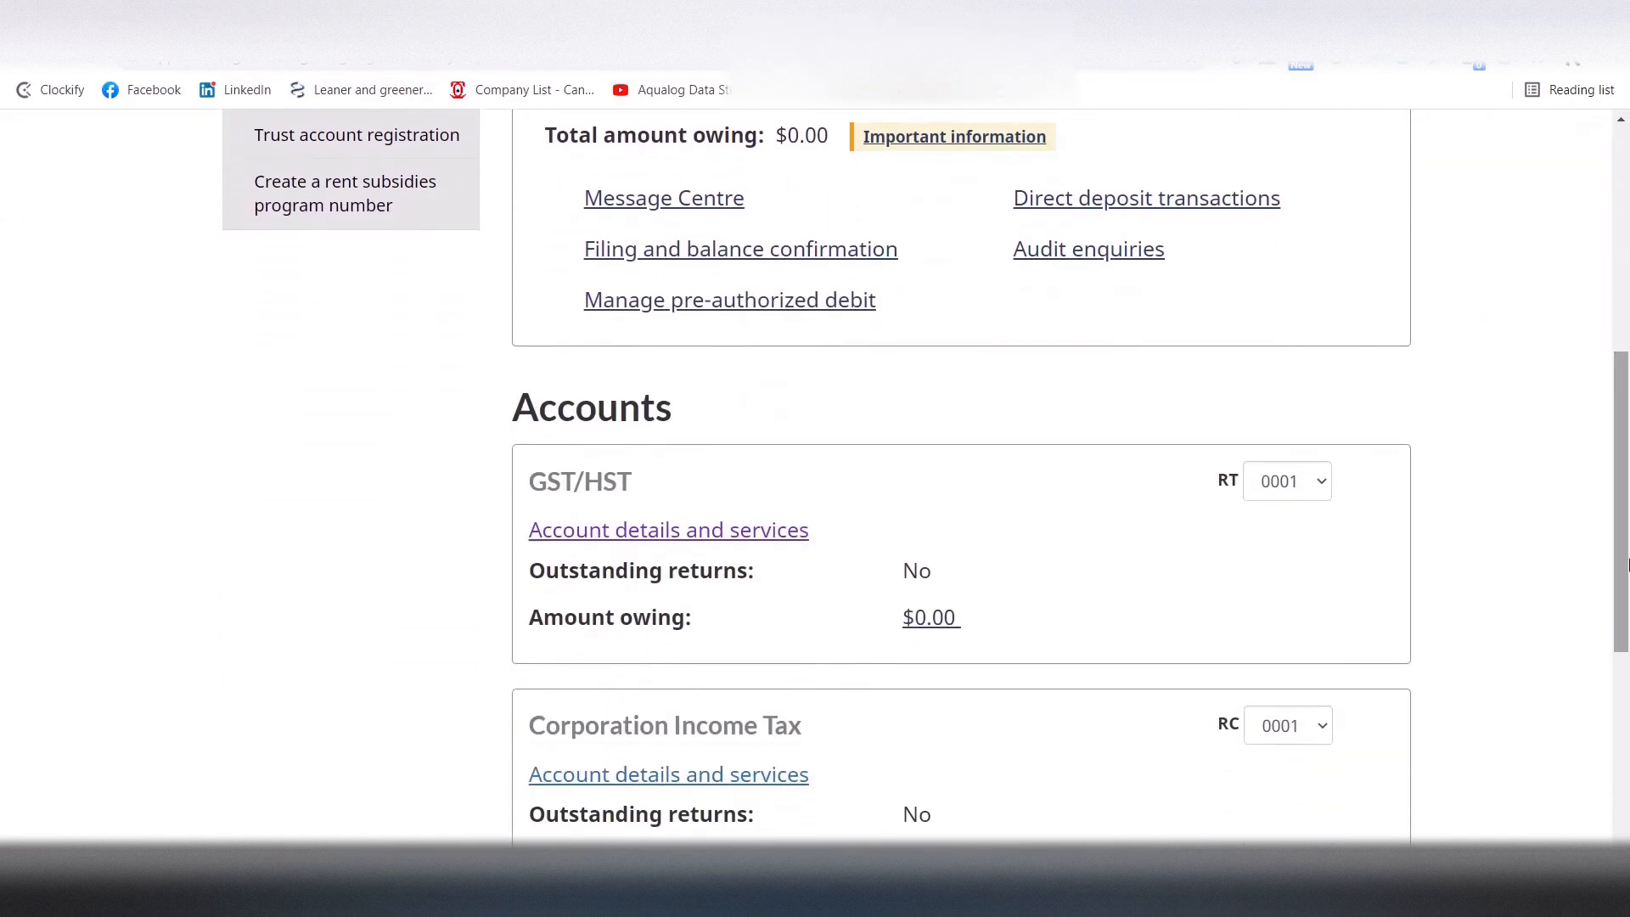
{"action": "left_click", "coordinate": [714, 533]}
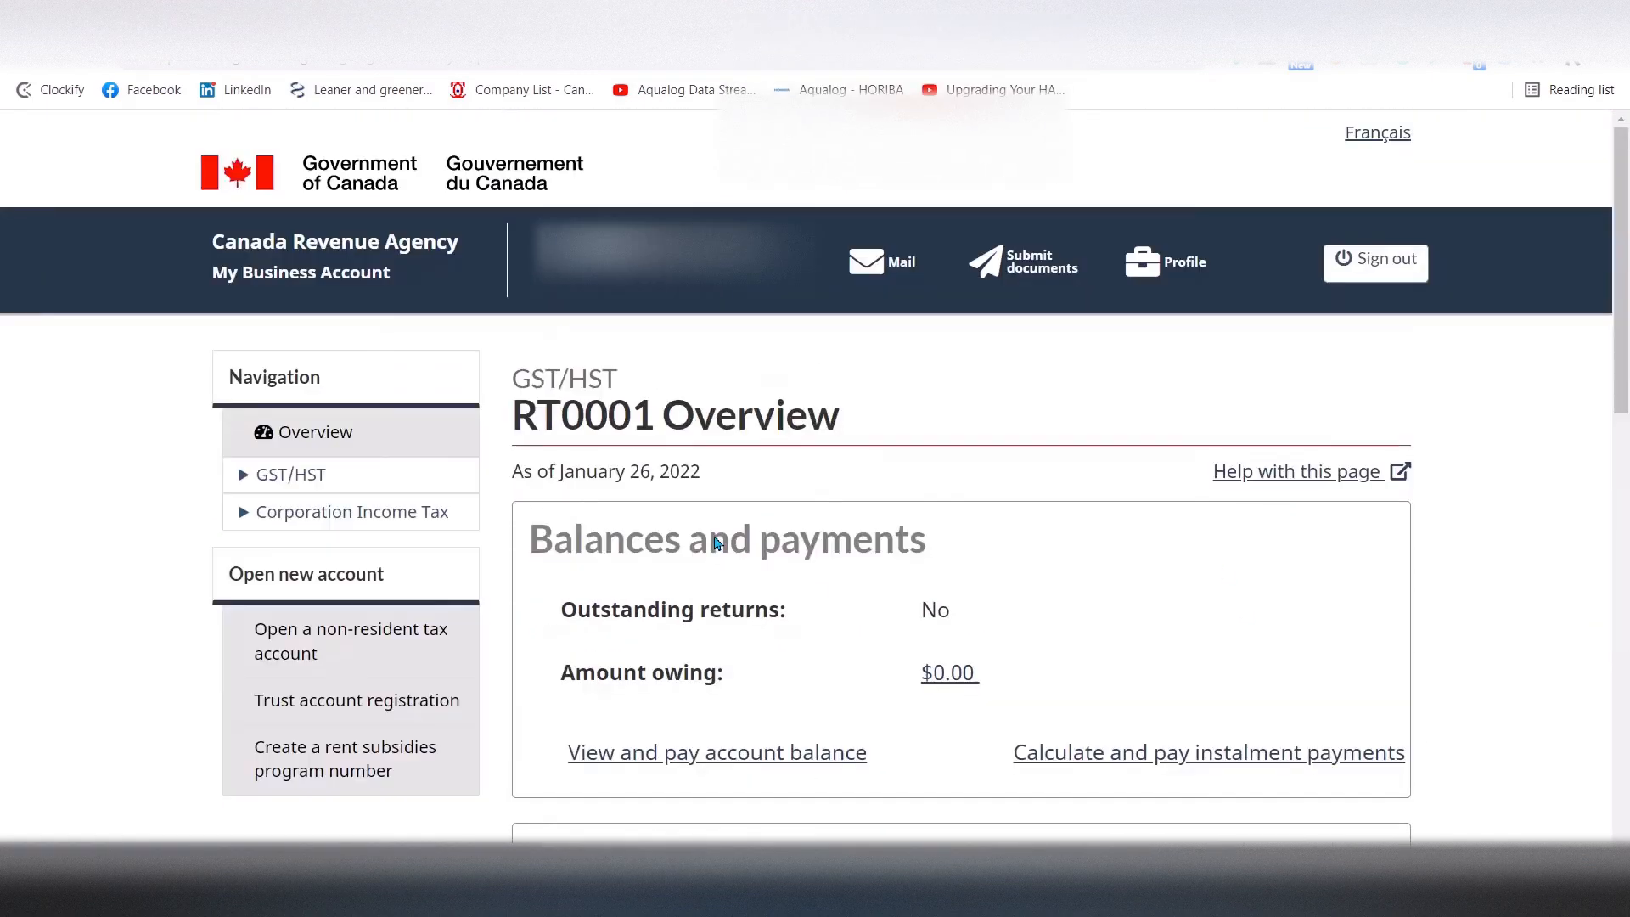
{"action": "left_click_drag", "start_coordinate": [1623, 299], "coordinate": [1627, 491]}
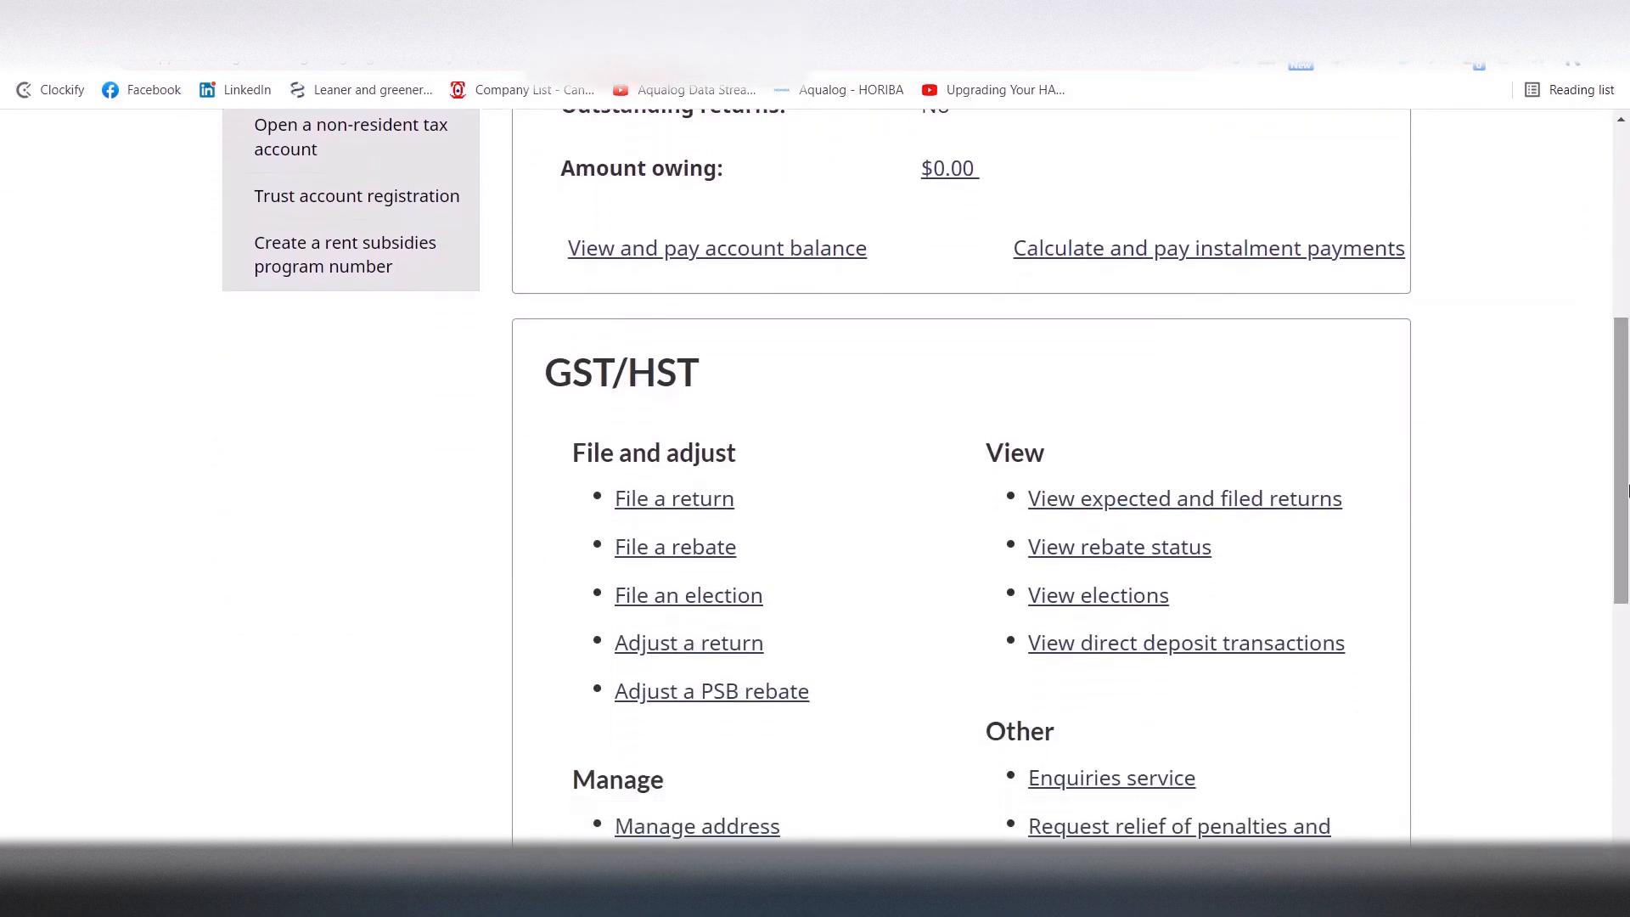
{"action": "left_click", "coordinate": [708, 501]}
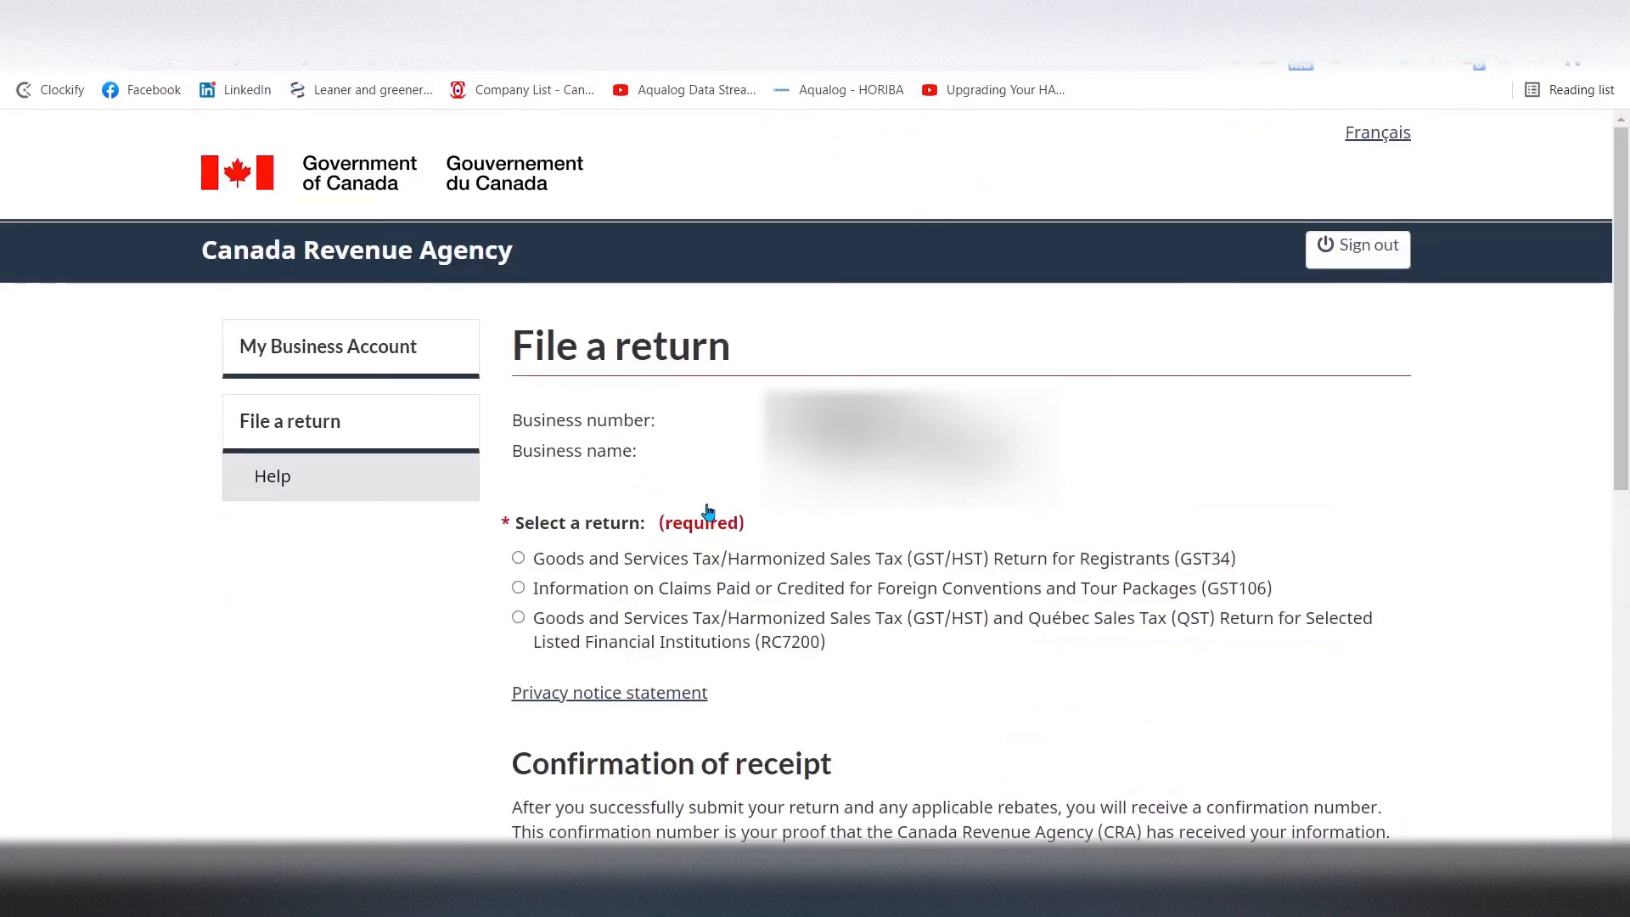
Select the GST/HST Return for Registrants (GST34) and proceed to the reporting period form.
{"action": "left_click", "coordinate": [518, 559]}
{"action": "left_click_drag", "start_coordinate": [1622, 368], "coordinate": [1625, 636]}
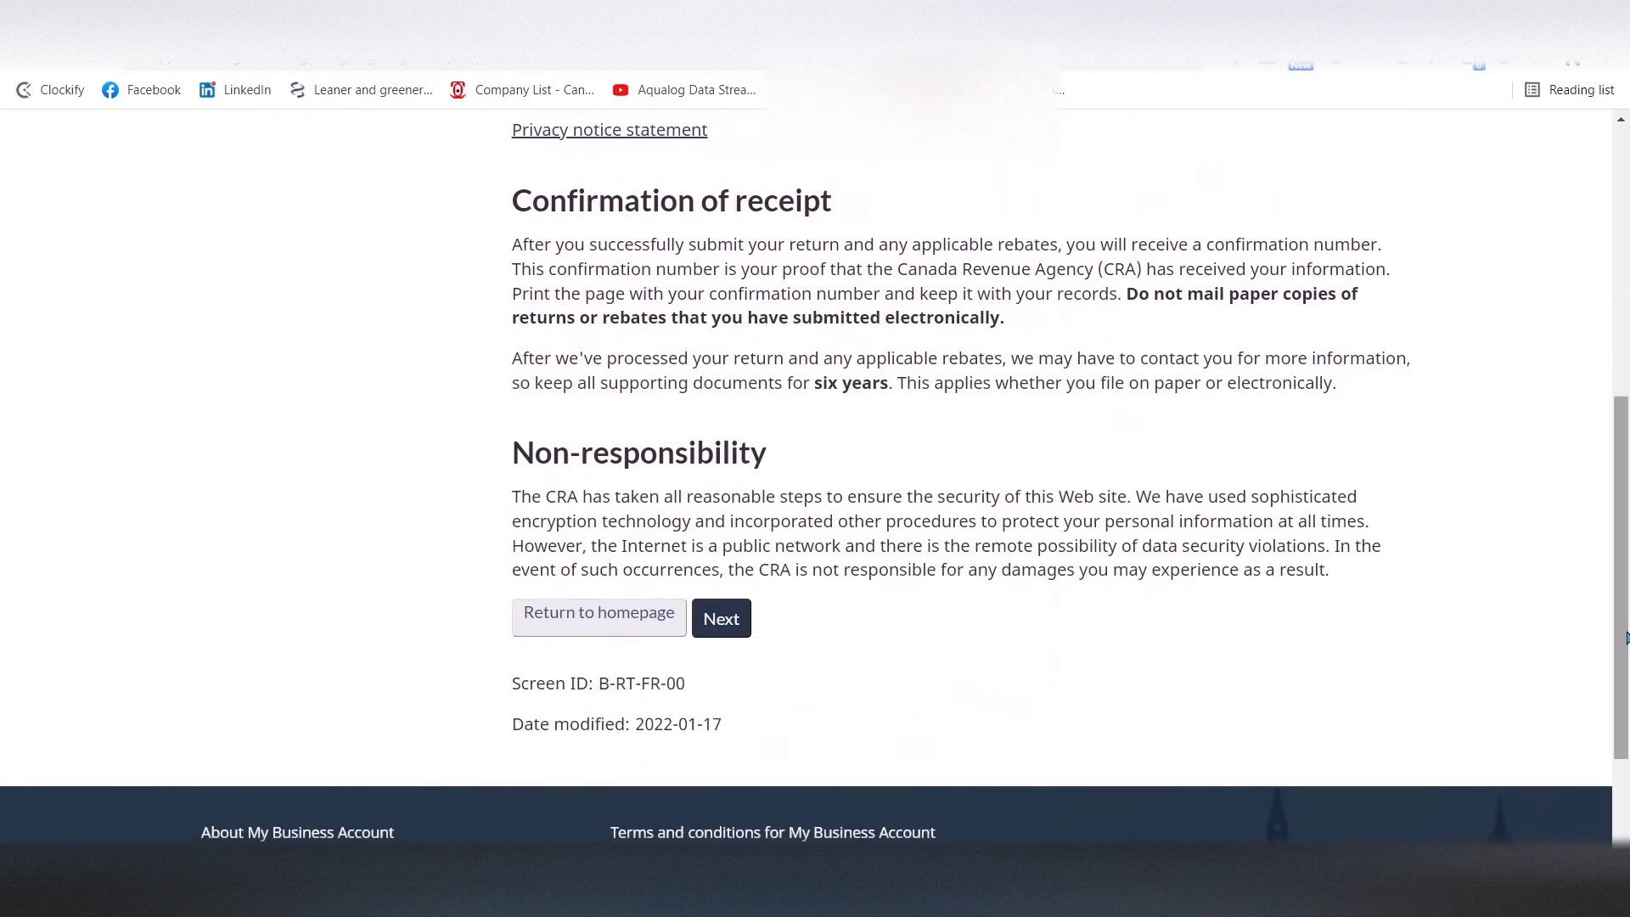
{"action": "left_click", "coordinate": [724, 626]}
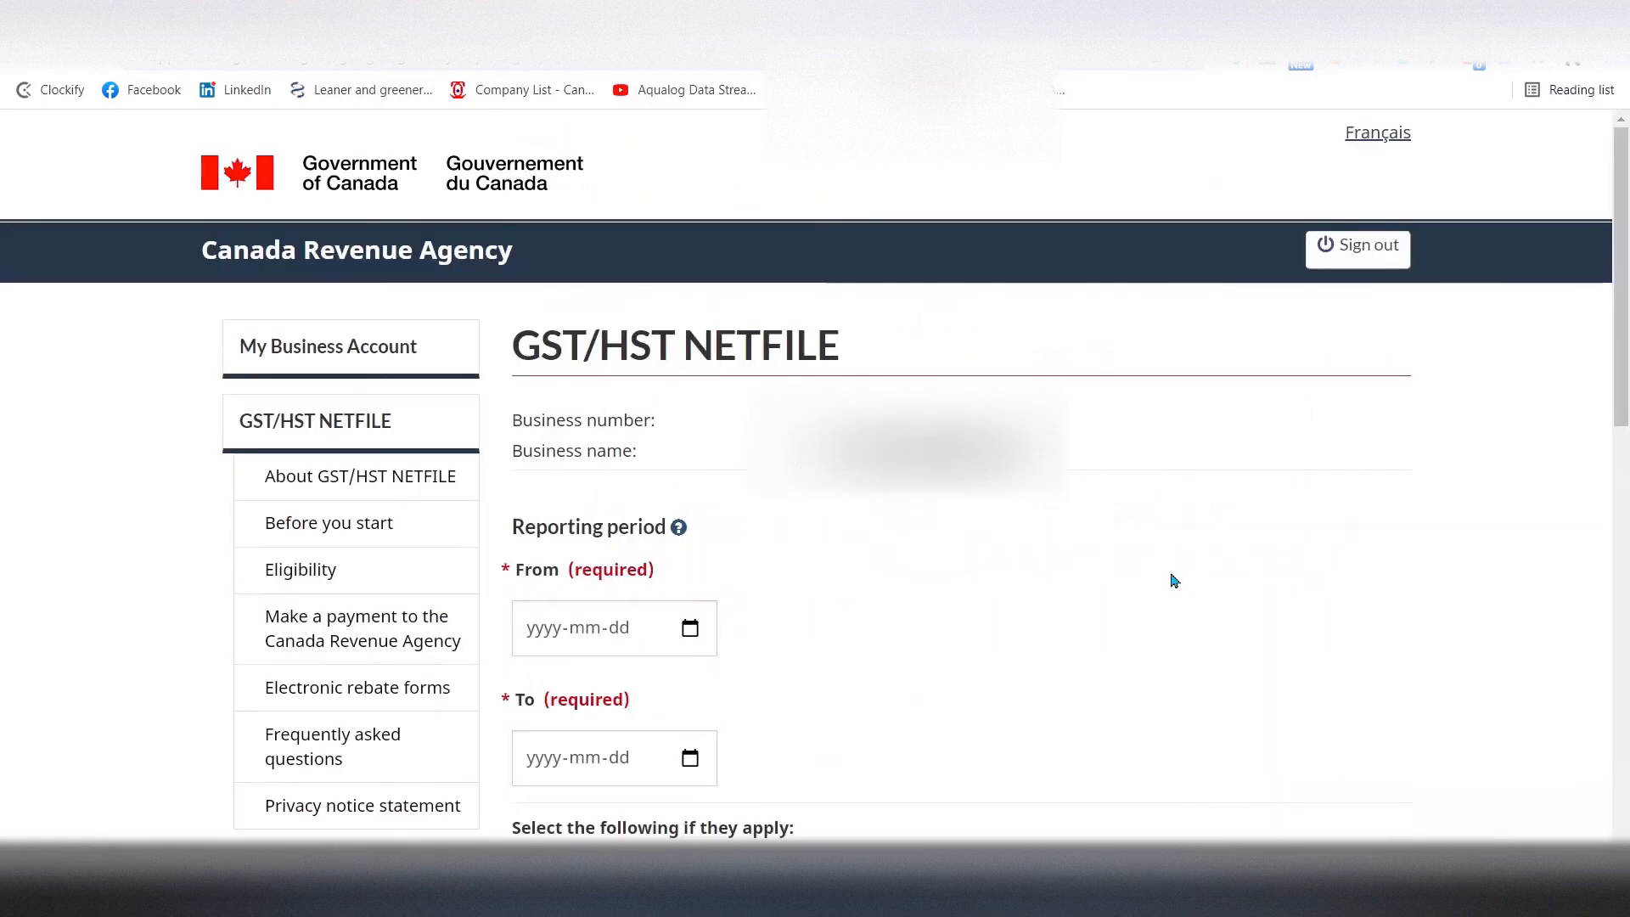
Set the reporting period from 2020-11-01 to 2021-10-31.
{"action": "left_click", "coordinate": [541, 635]}
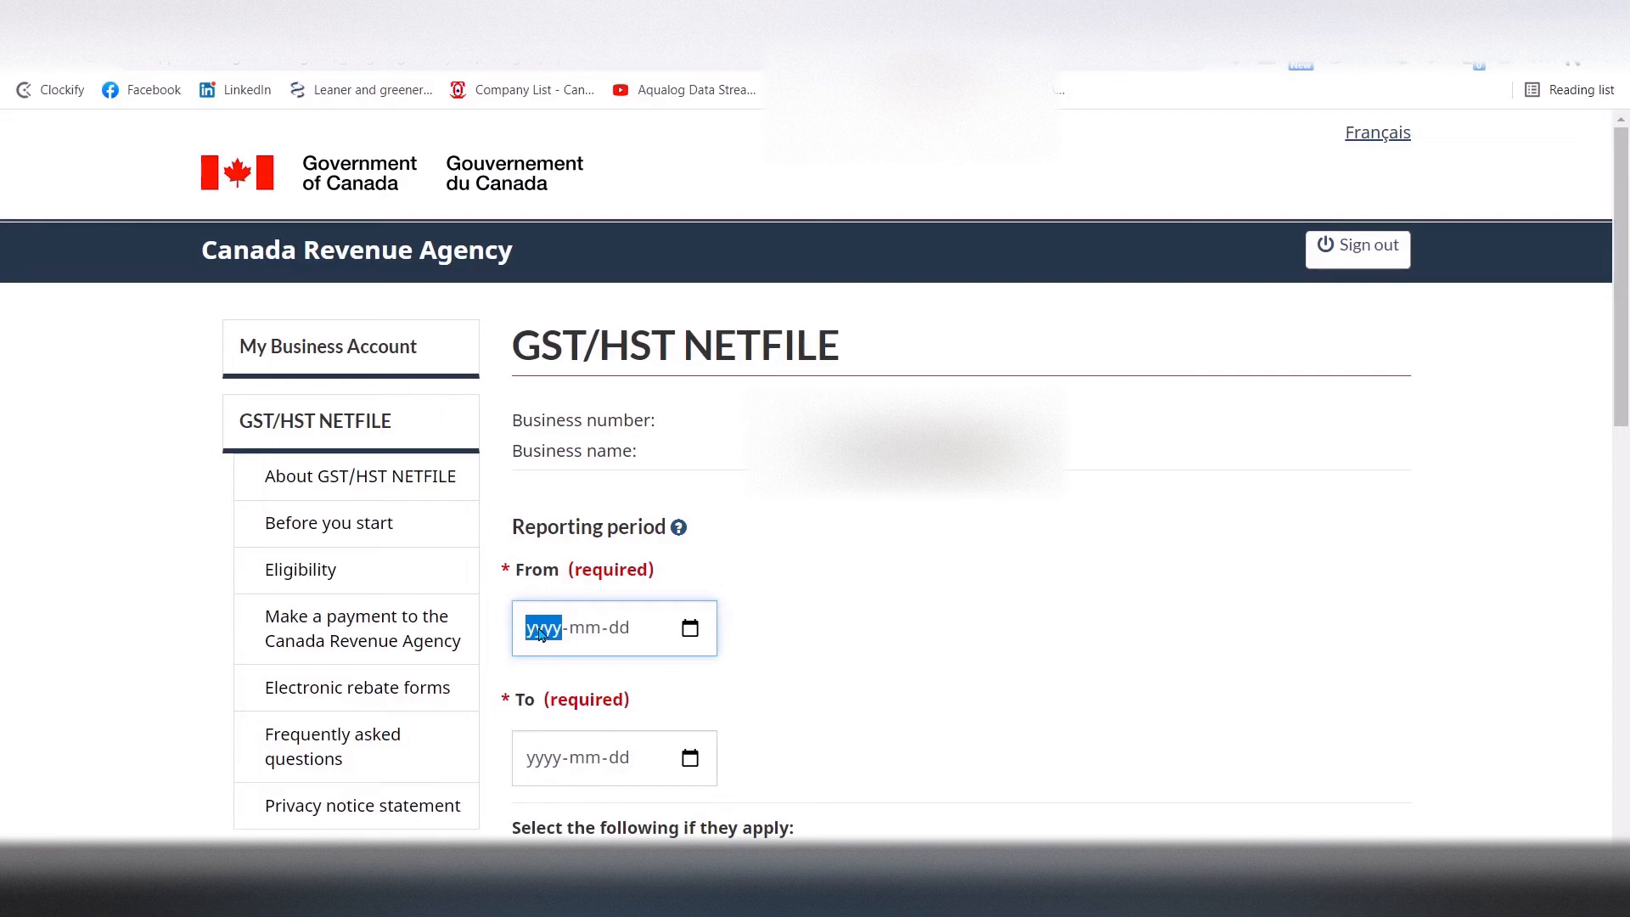
{"action": "type", "text": "2020"}
{"action": "key", "text": "Tab"}
{"action": "type", "text": "11-01"}
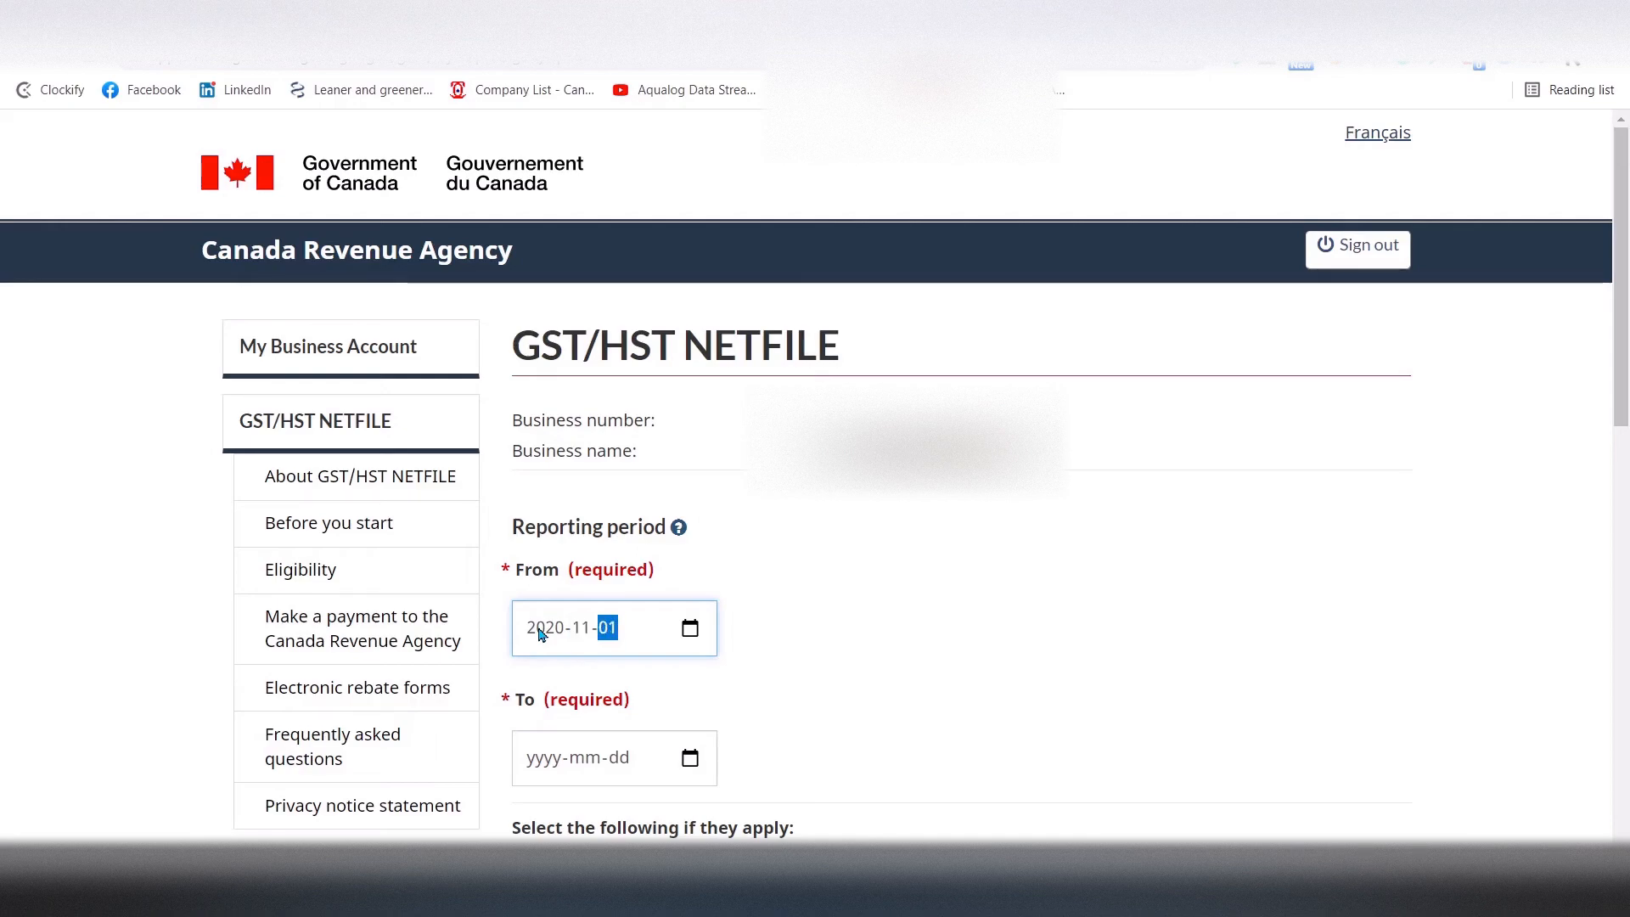
{"action": "left_click", "coordinate": [583, 758]}
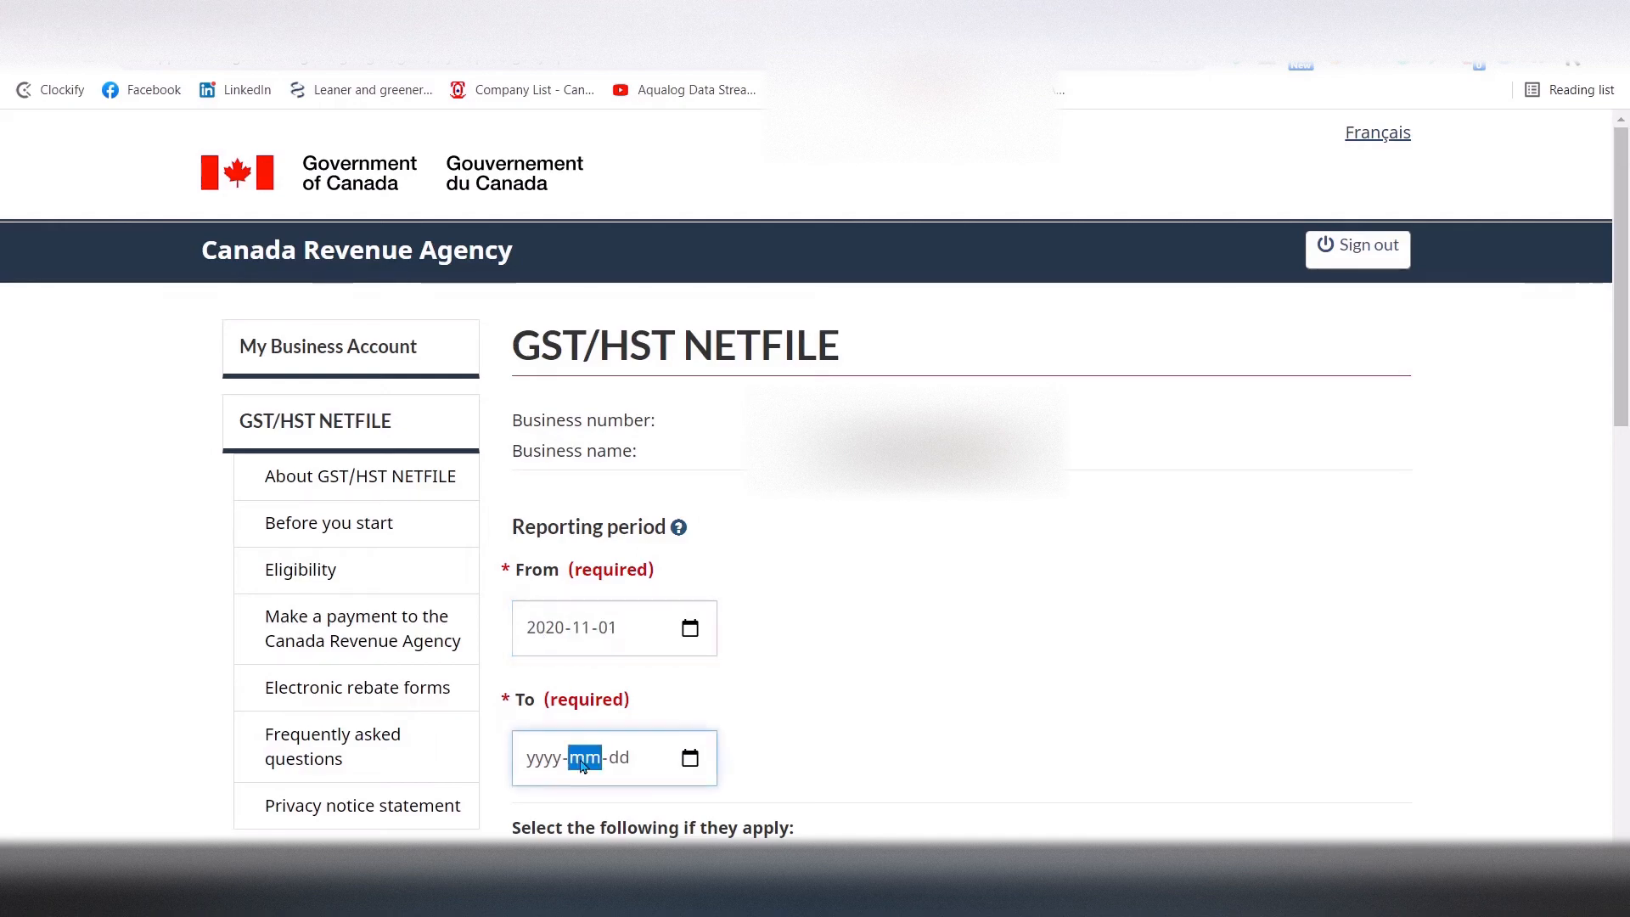
{"action": "left_click", "coordinate": [535, 758]}
{"action": "type", "text": "29"}
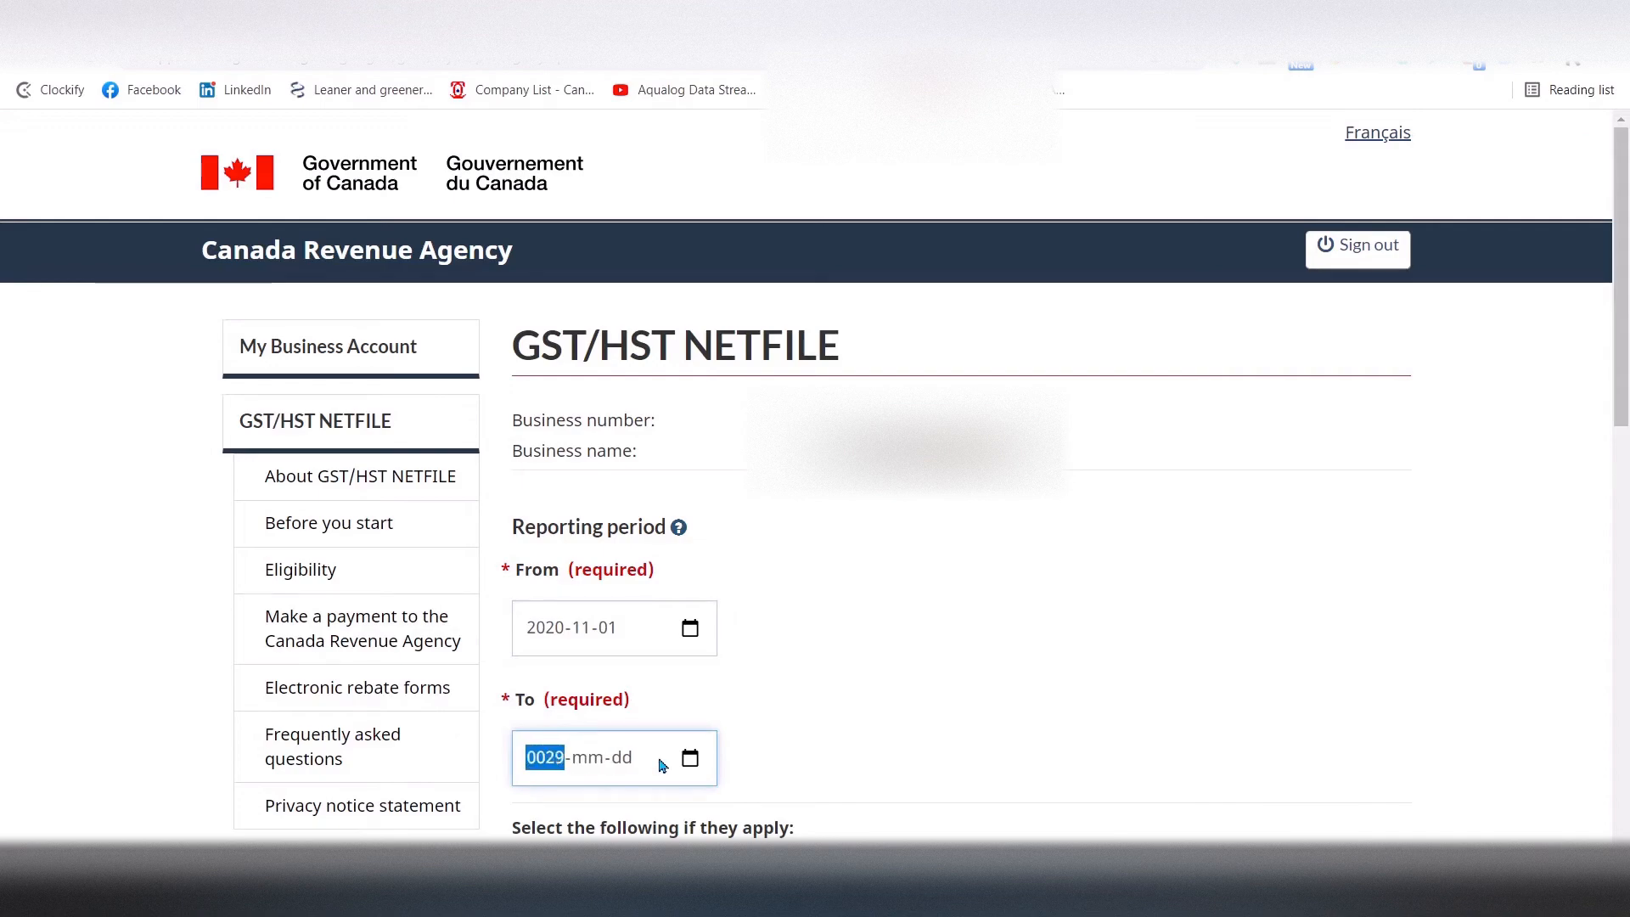
{"action": "key", "text": "BackSpace"}
{"action": "type", "text": "2021"}
{"action": "left_click", "coordinate": [600, 769]}
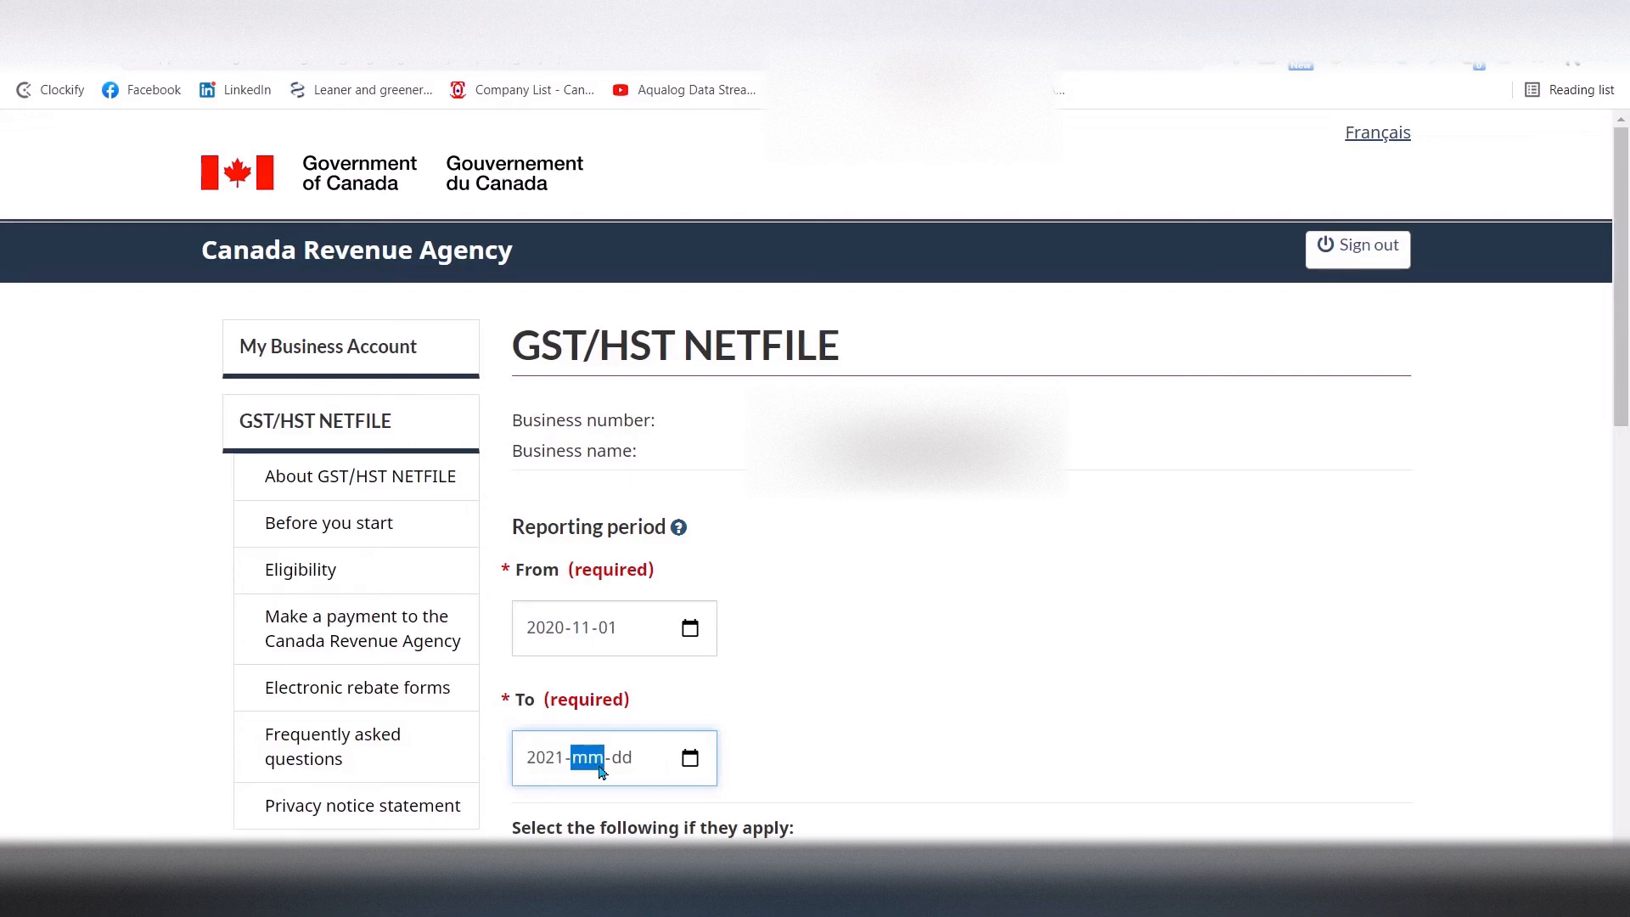
{"action": "type", "text": "10-31"}
Leave the nil return, special sales, rebate and schedule options unselected and proceed to the return for registrants.
{"action": "left_click_drag", "start_coordinate": [1626, 360], "coordinate": [1625, 607]}
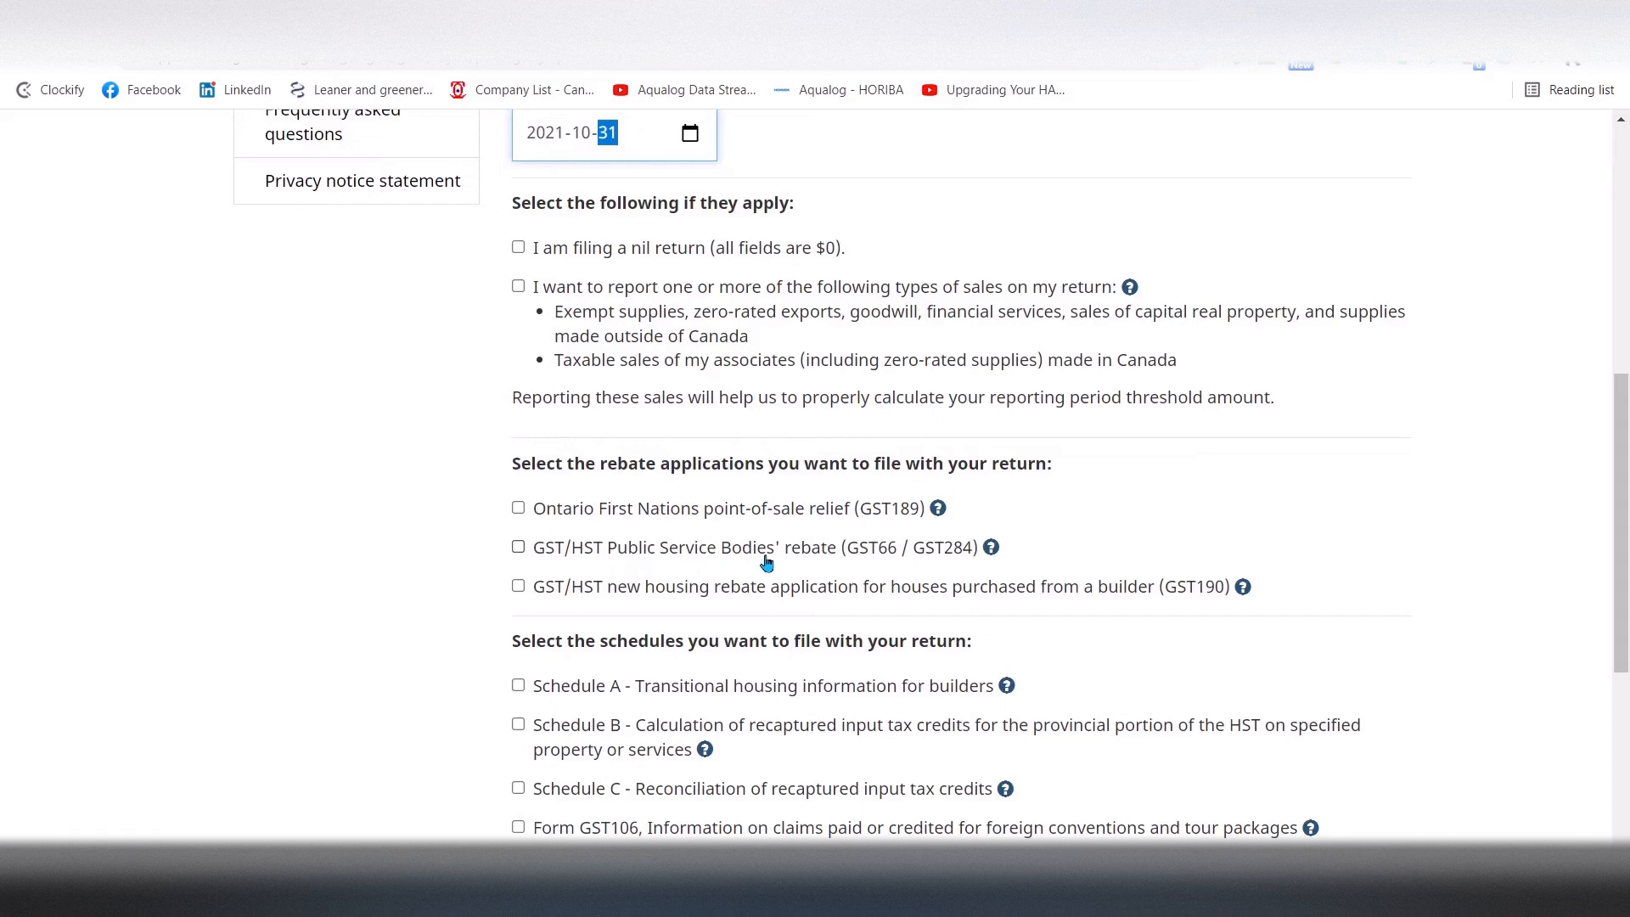
{"action": "left_click_drag", "start_coordinate": [1621, 445], "coordinate": [1625, 520]}
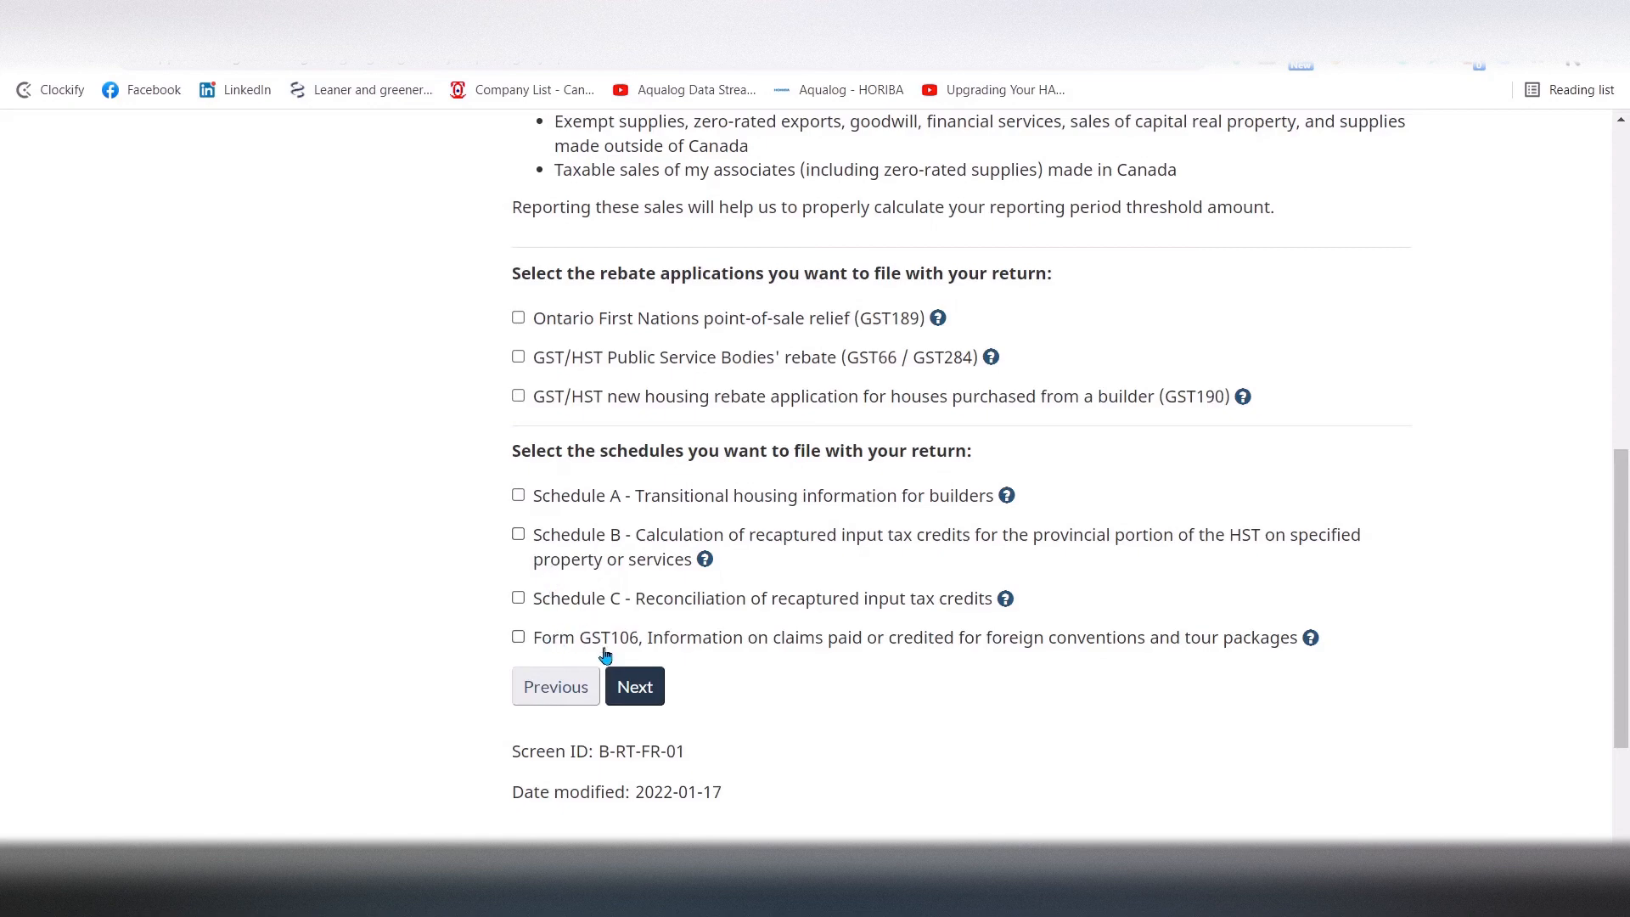
{"action": "left_click", "coordinate": [639, 689]}
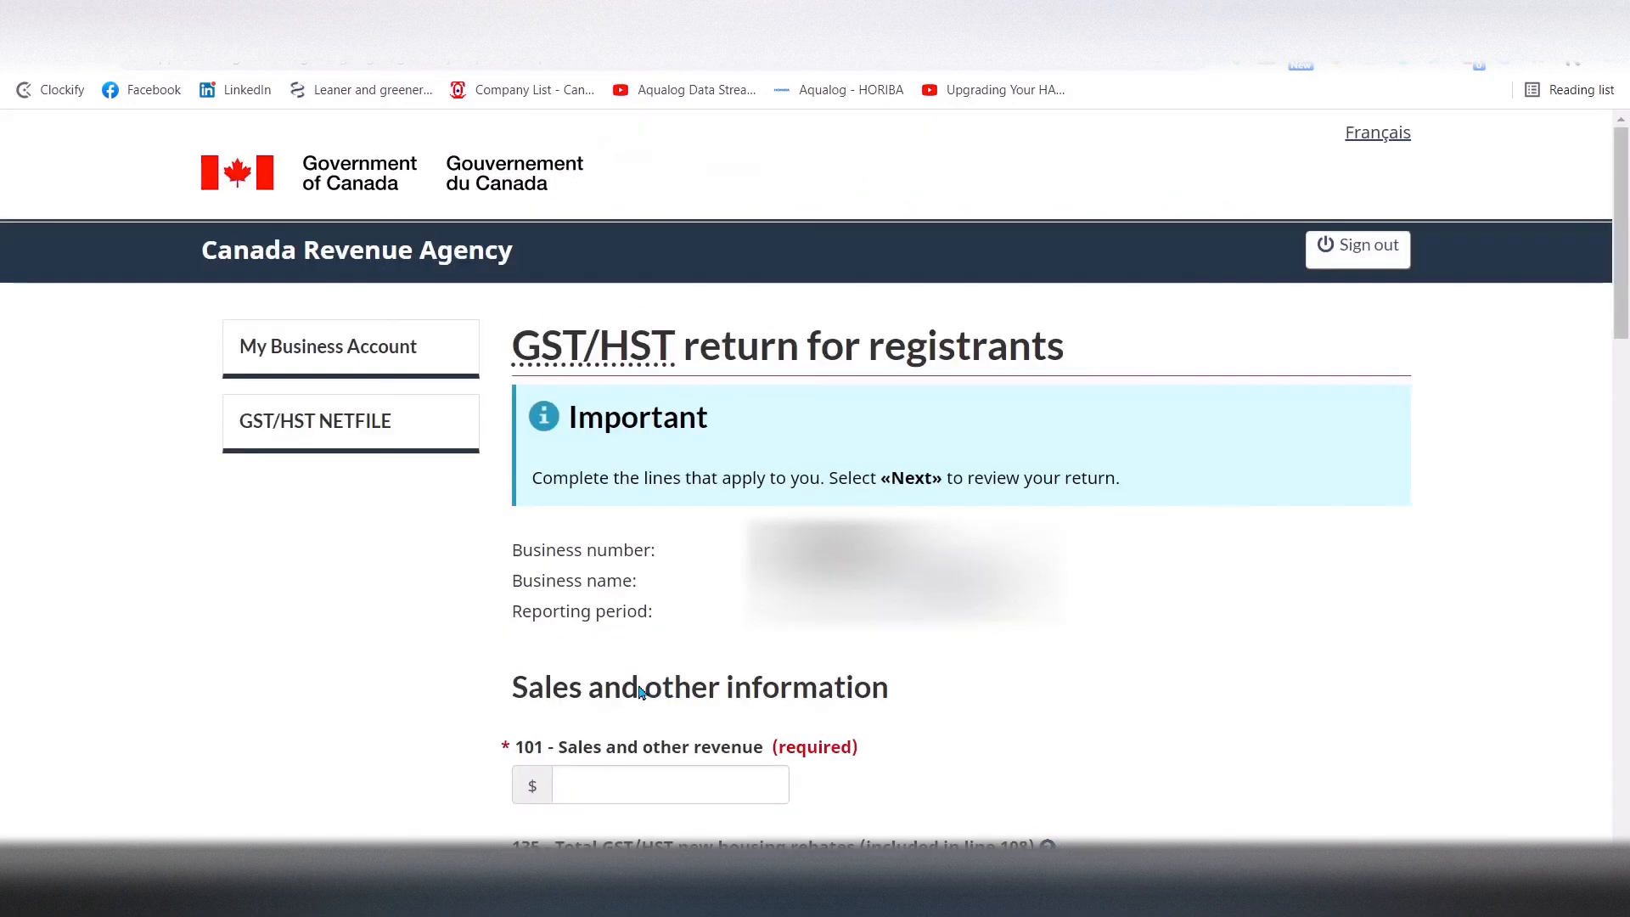
Enter 156239.19 as sales and other revenue on line 101 and leave the new housing rebates on line 135 blank.
{"action": "scroll", "coordinate": [1189, 328], "scroll_direction": "down", "scroll_amount": 5}
{"action": "left_click", "coordinate": [703, 223]}
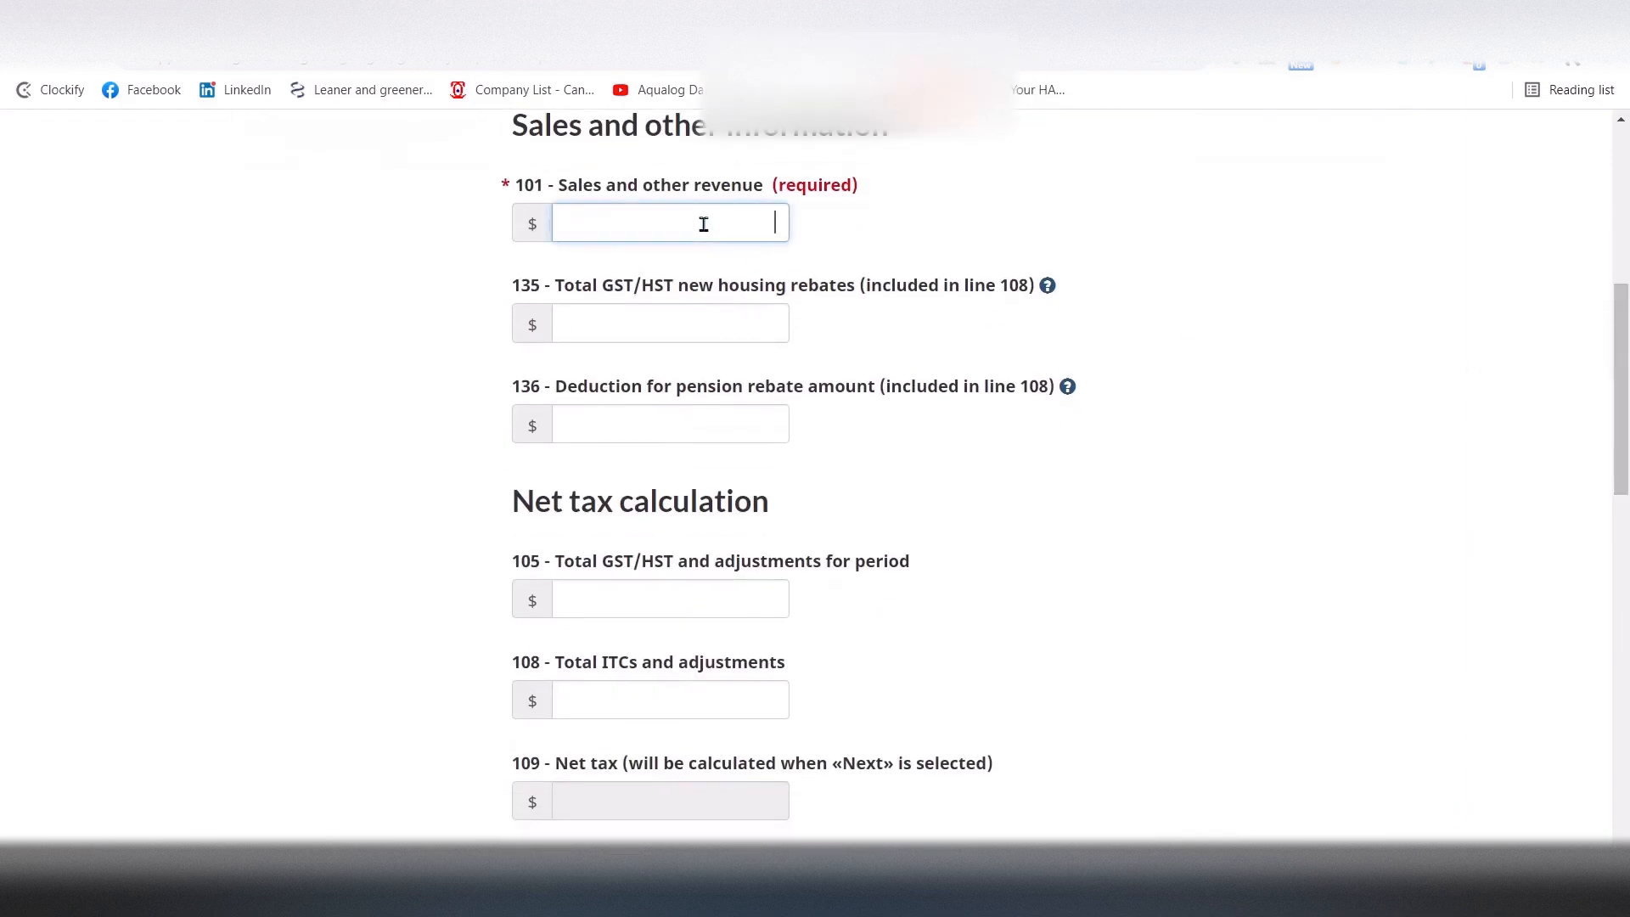
{"action": "type", "text": "156239.19"}
{"action": "left_click", "coordinate": [683, 324]}
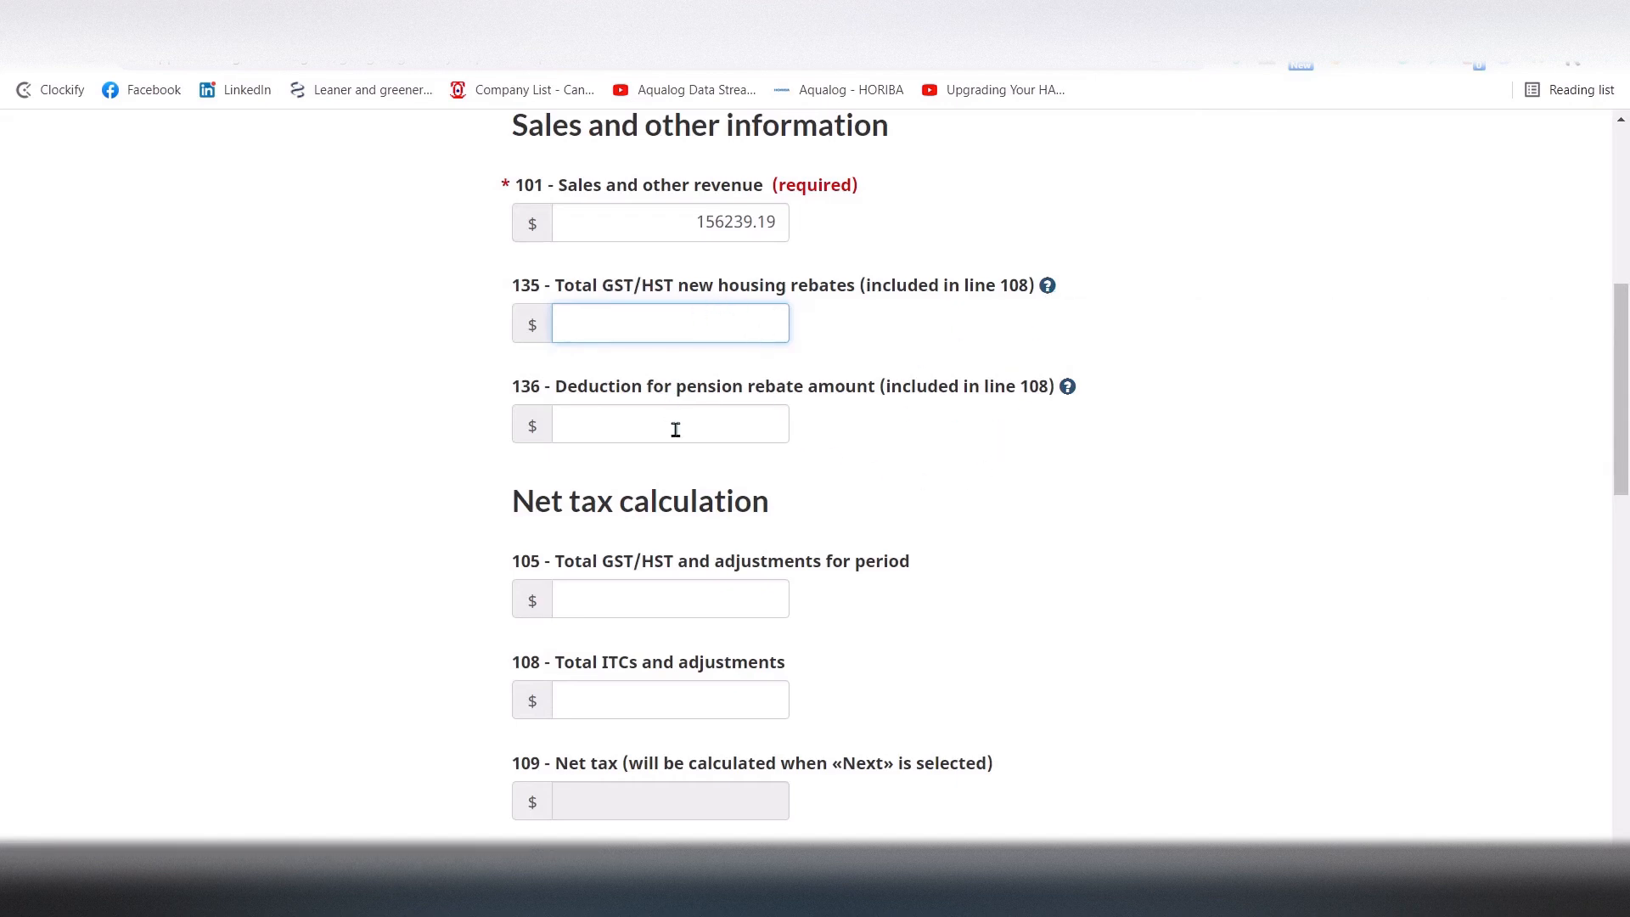
Enter 5609.28 as total GST/HST and adjustments for the period on line 105 and move on to line 108.
{"action": "left_click_drag", "start_coordinate": [1624, 331], "coordinate": [1624, 417]}
{"action": "left_click", "coordinate": [675, 294]}
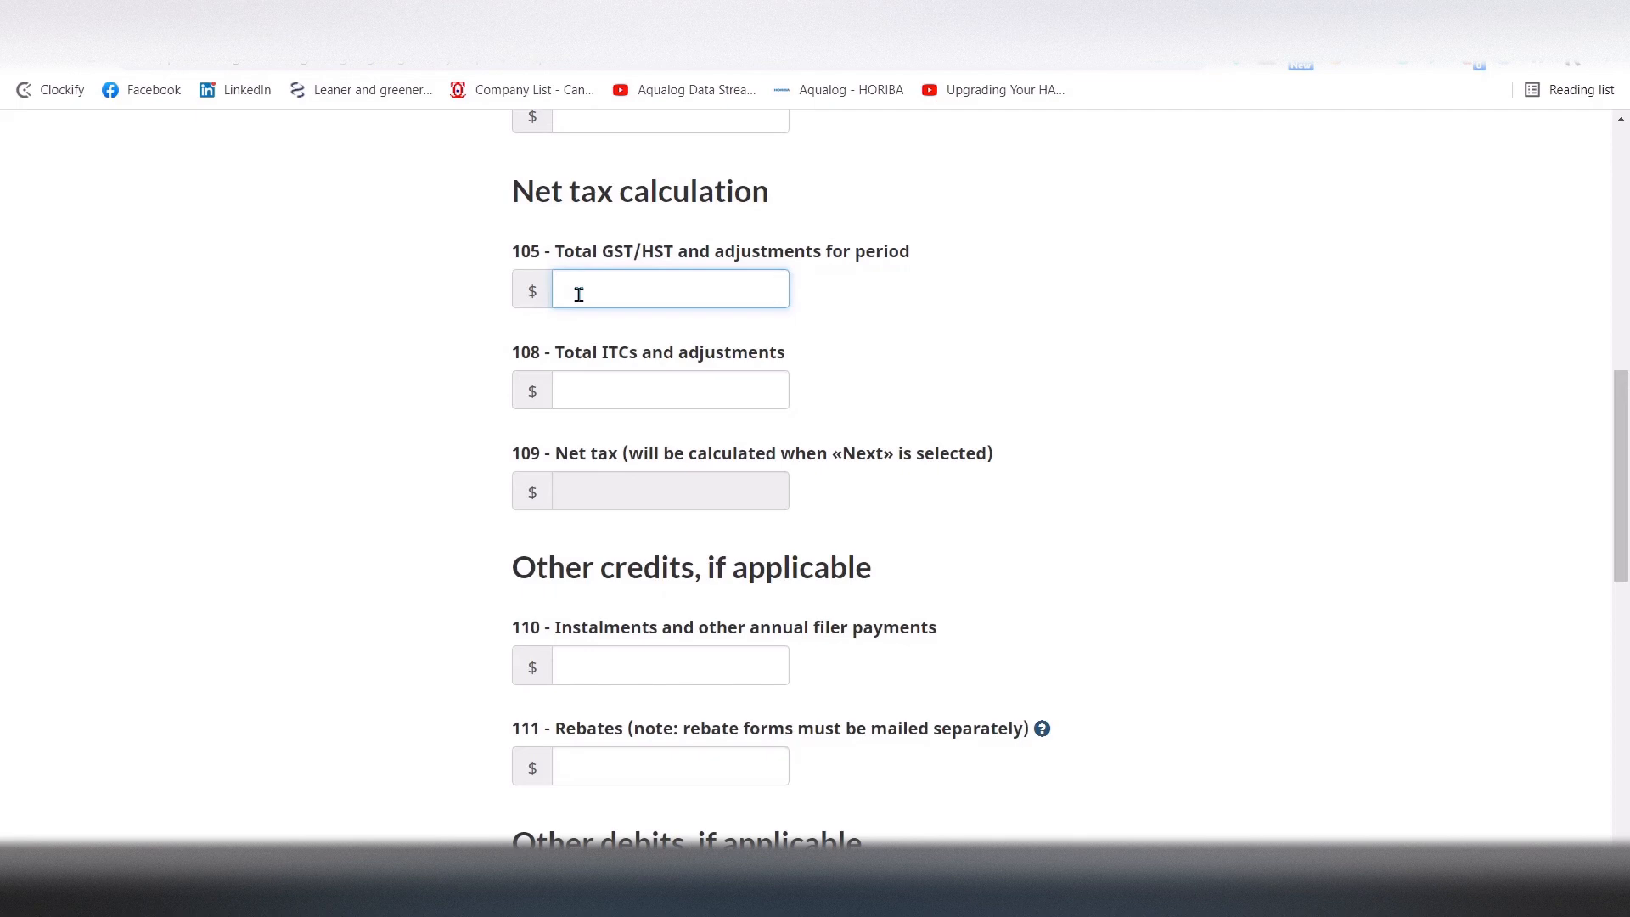
{"action": "type", "text": "5609.28"}
{"action": "left_click", "coordinate": [617, 407]}
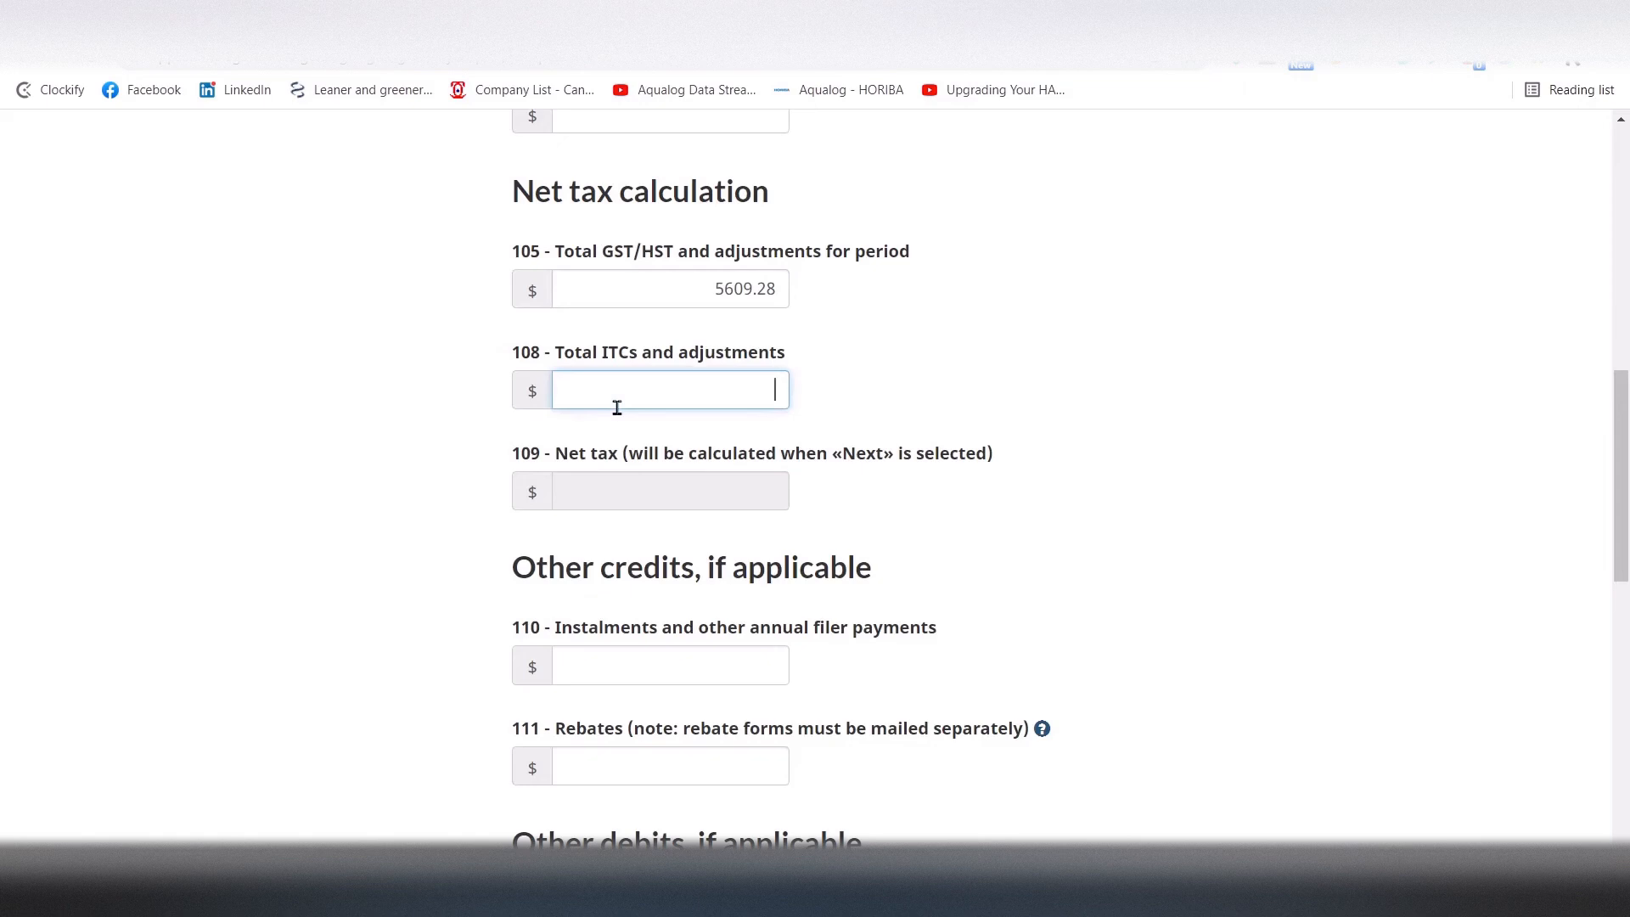
Enter 7851.80 as total ITCs and adjustments on line 108, leave the other credits and debits blank, and proceed to the review.
{"action": "type", "text": "7851.80"}
{"action": "scroll", "coordinate": [1625, 450], "scroll_direction": "down", "scroll_amount": 3}
{"action": "left_click_drag", "start_coordinate": [1626, 449], "coordinate": [1626, 508]}
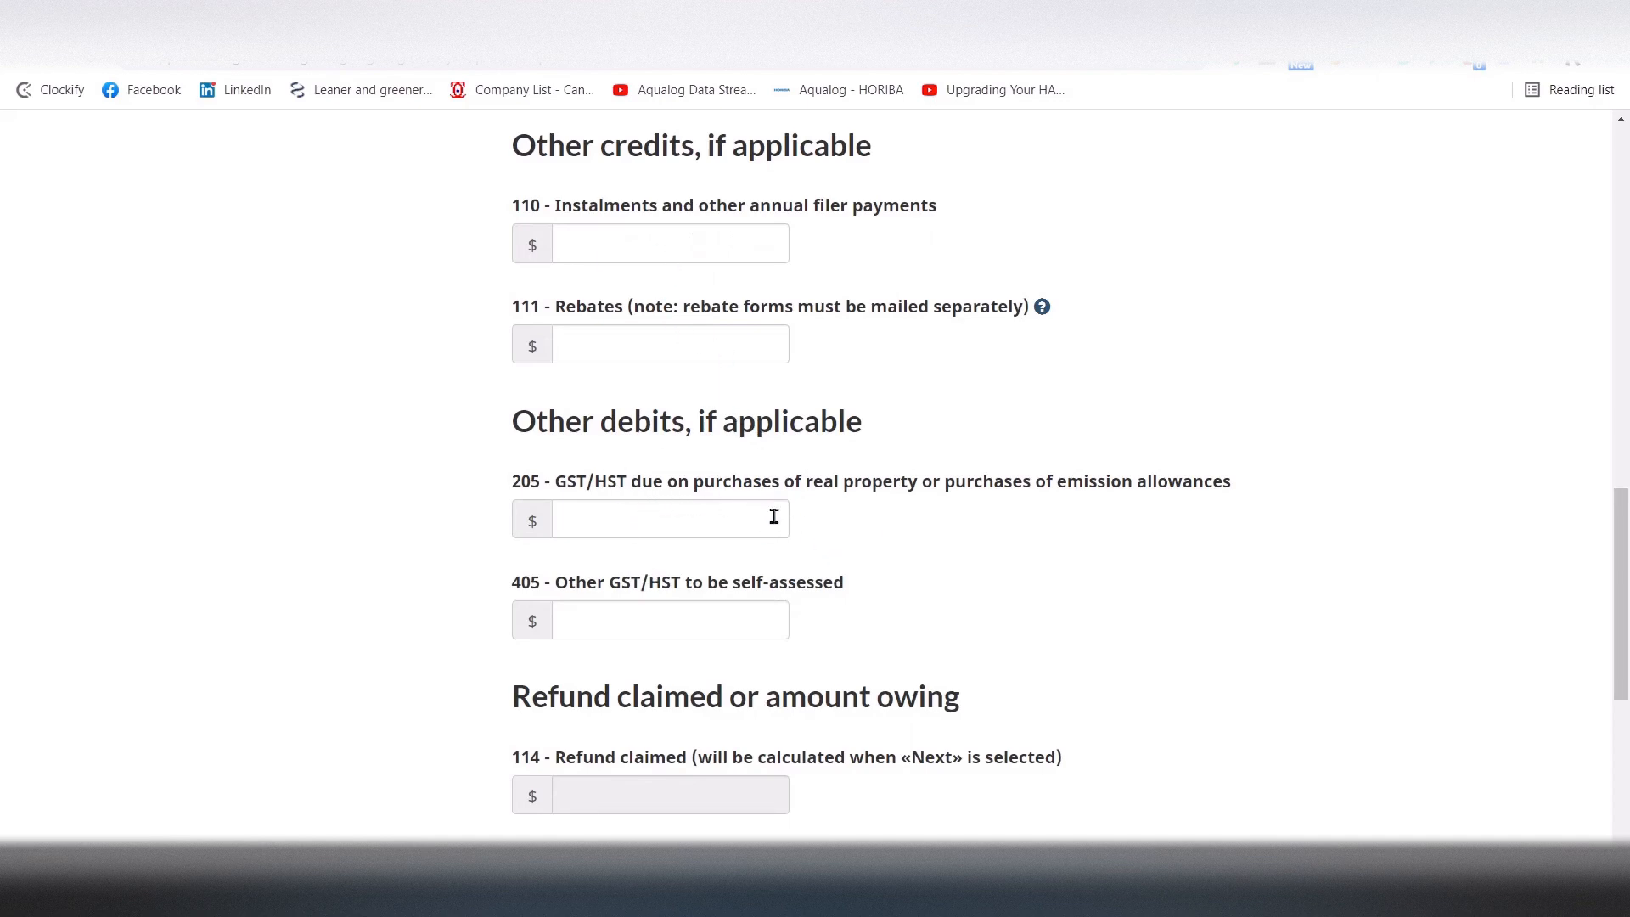
{"action": "left_click_drag", "start_coordinate": [1623, 510], "coordinate": [1623, 599]}
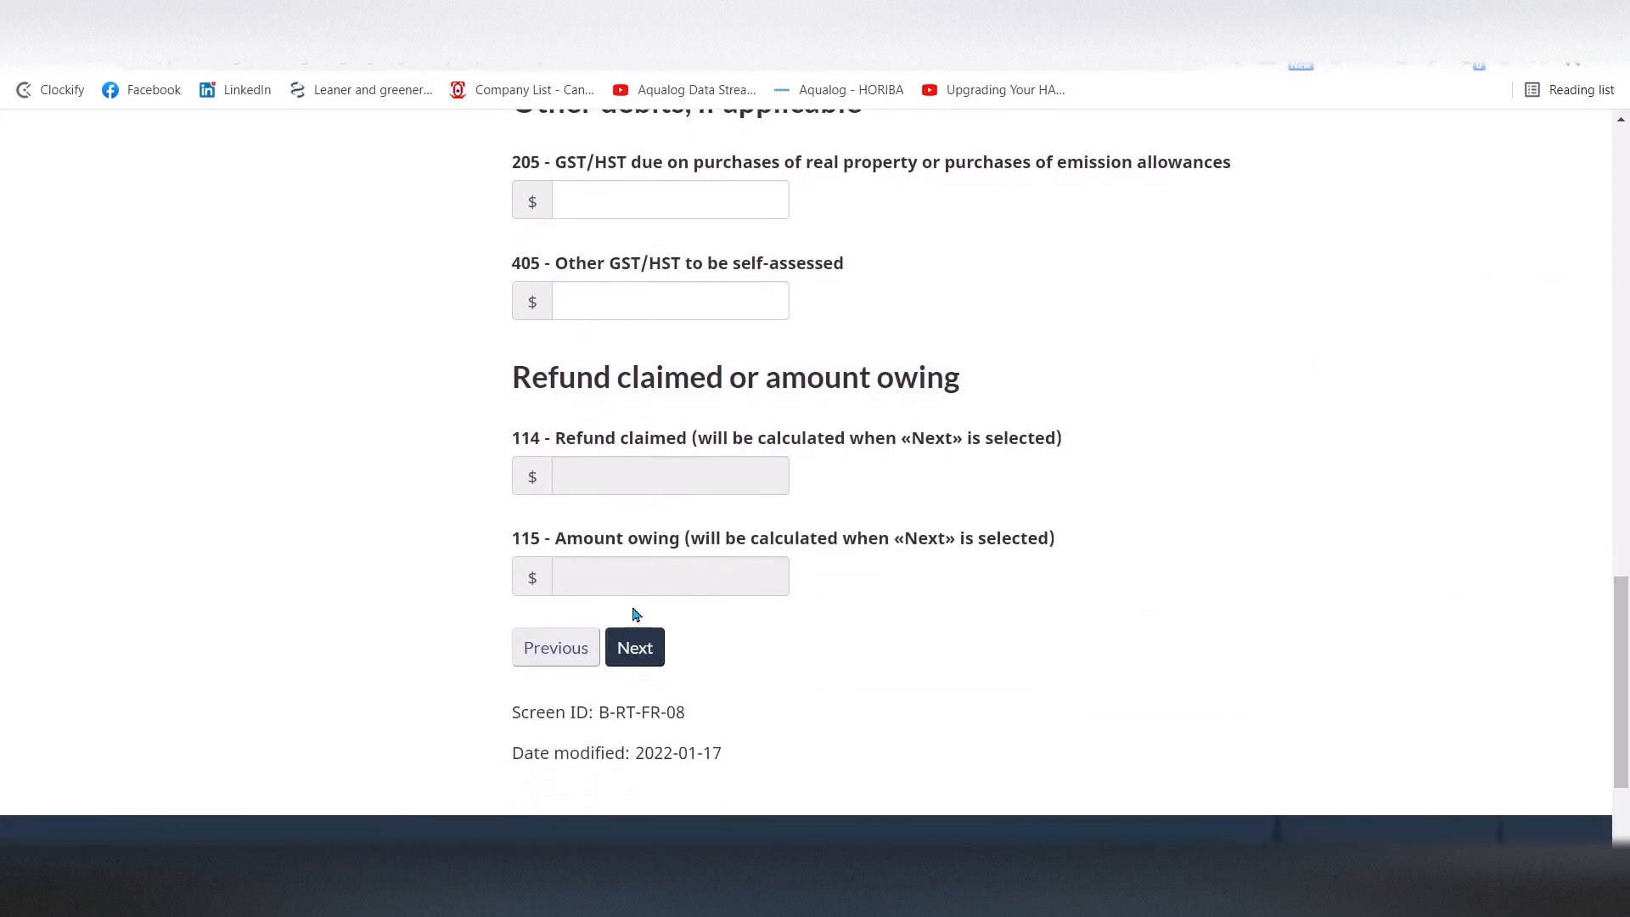
{"action": "left_click", "coordinate": [640, 650]}
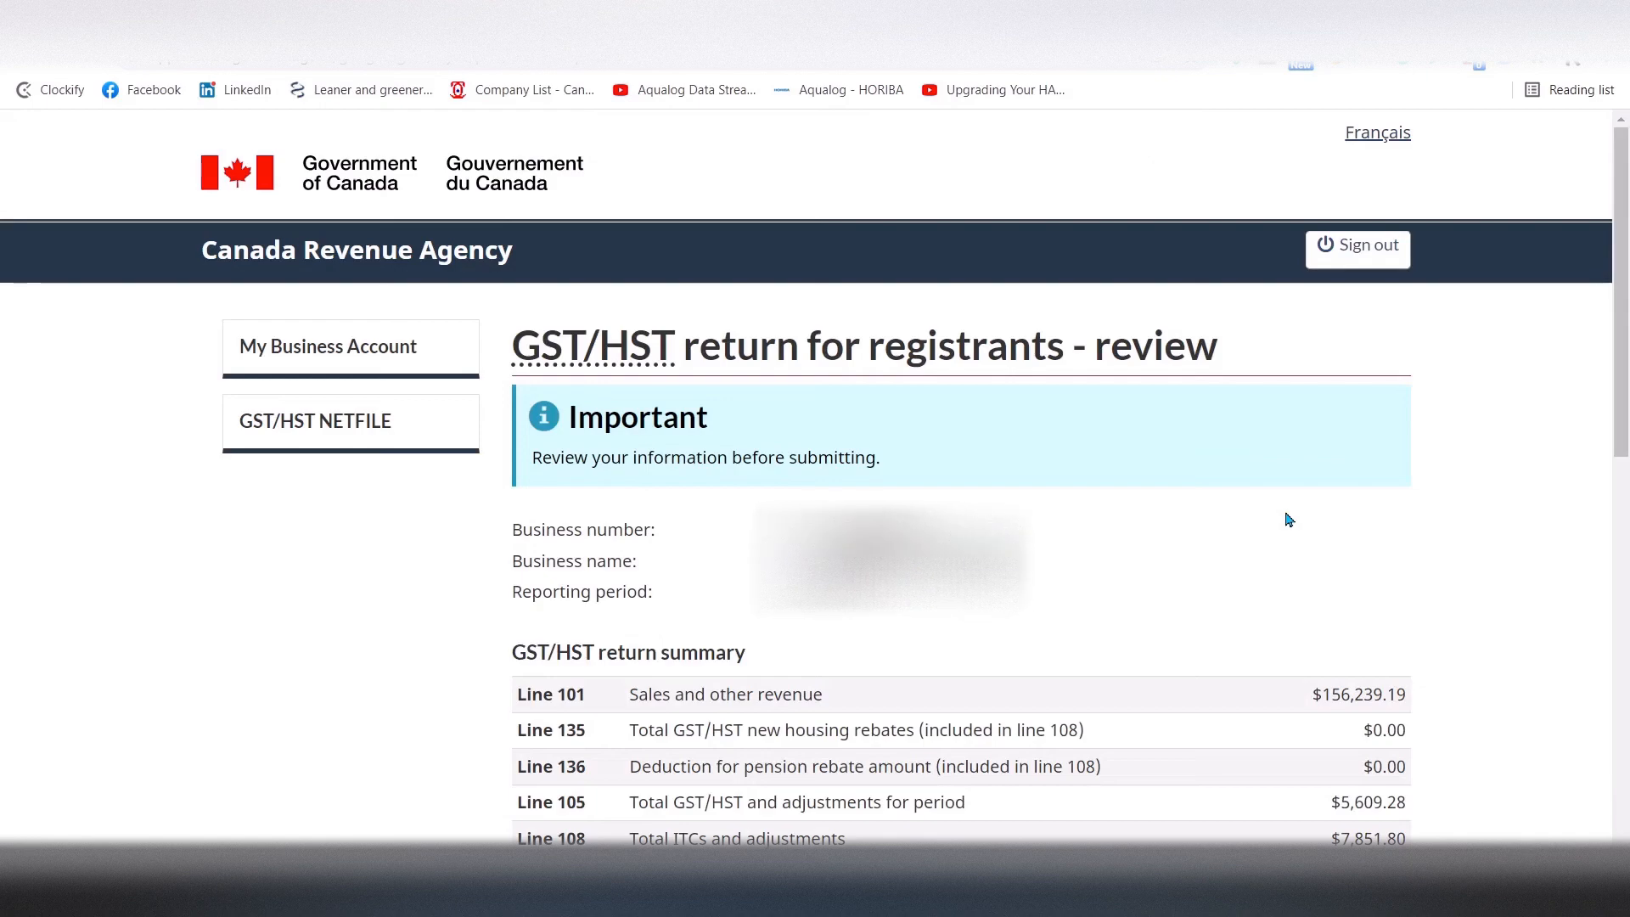
Review the GST/HST return summary, certify that the information is correct and complete, and submit the return.
{"action": "left_click_drag", "start_coordinate": [1625, 334], "coordinate": [1626, 408]}
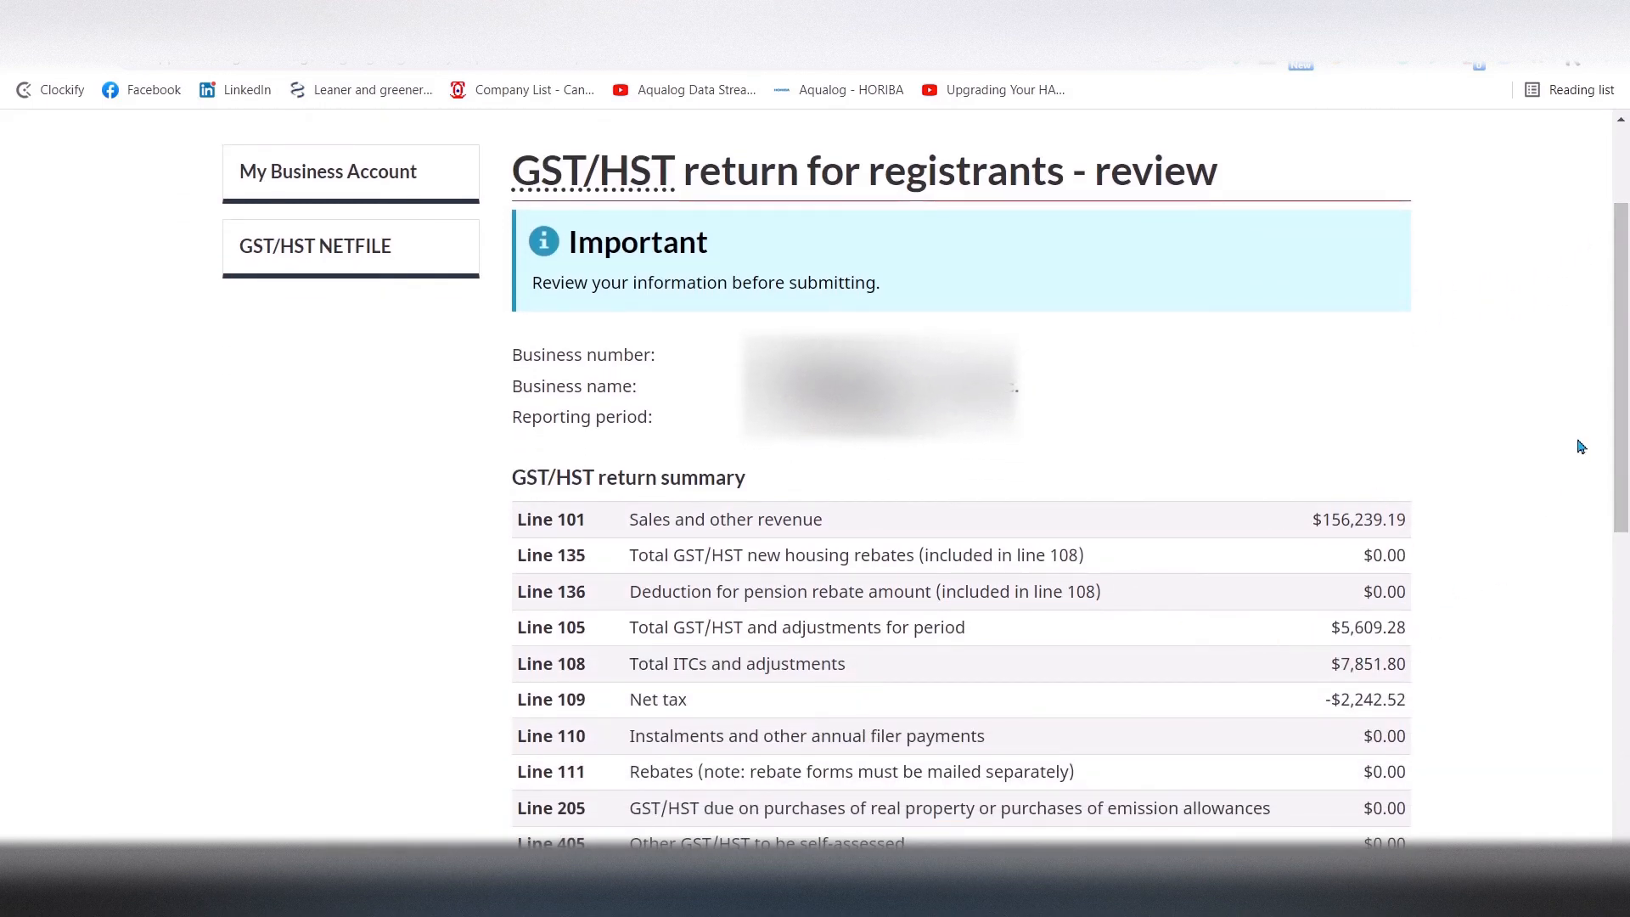
{"action": "left_click_drag", "start_coordinate": [1622, 378], "coordinate": [1623, 488]}
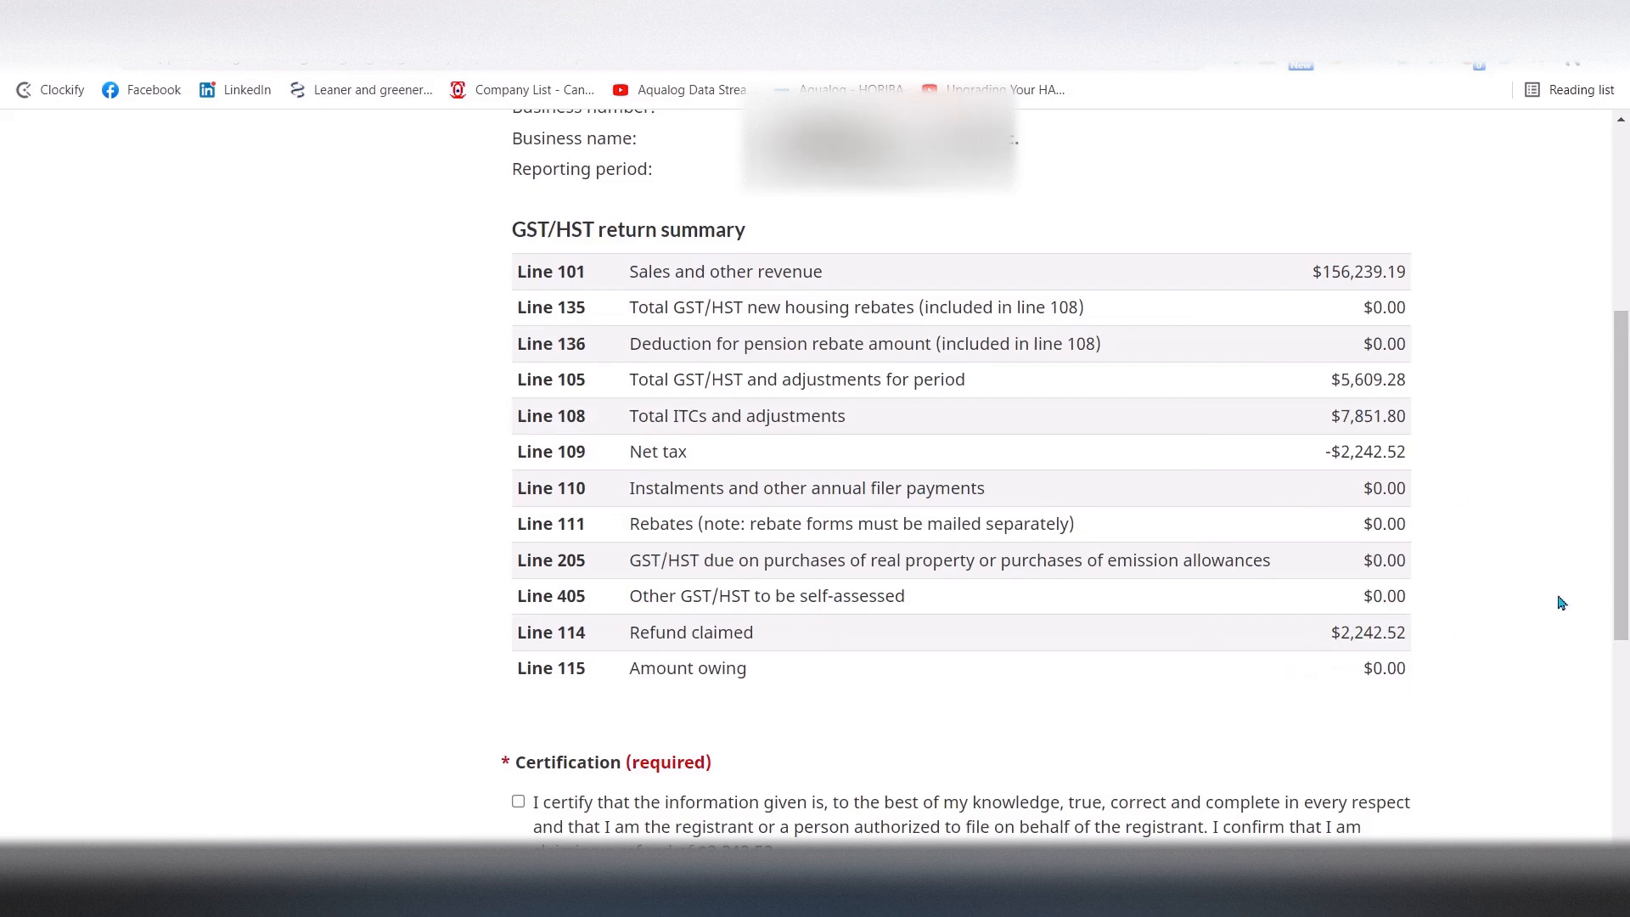
{"action": "left_click_drag", "start_coordinate": [1615, 500], "coordinate": [1620, 619]}
{"action": "left_click", "coordinate": [518, 502]}
{"action": "left_click", "coordinate": [517, 502]}
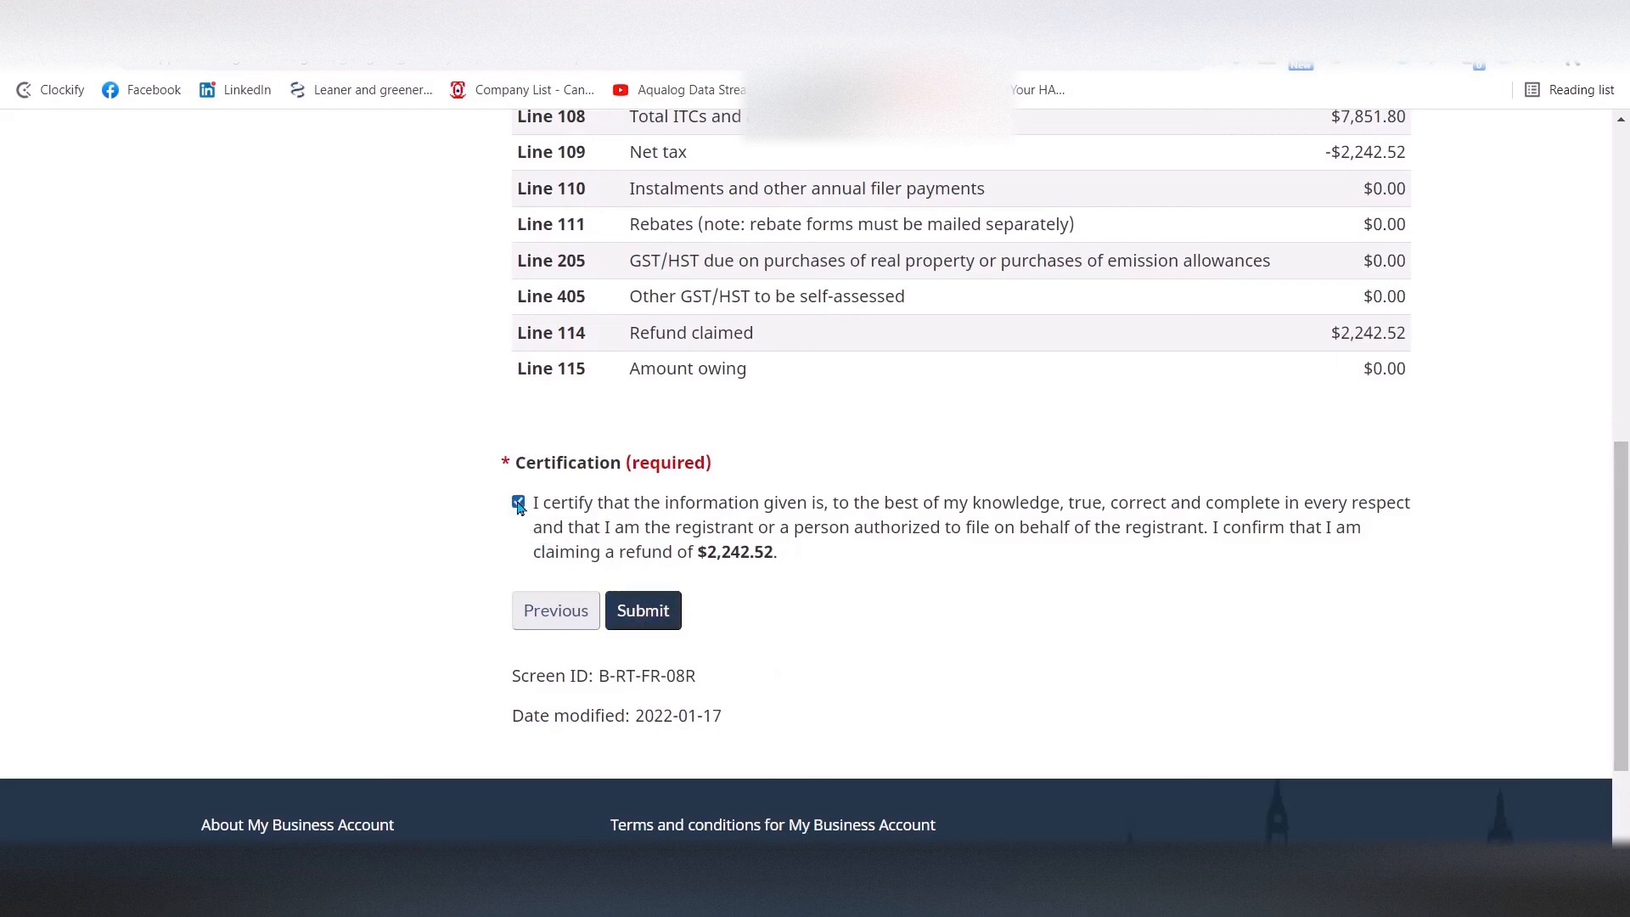
{"action": "left_click", "coordinate": [657, 618]}
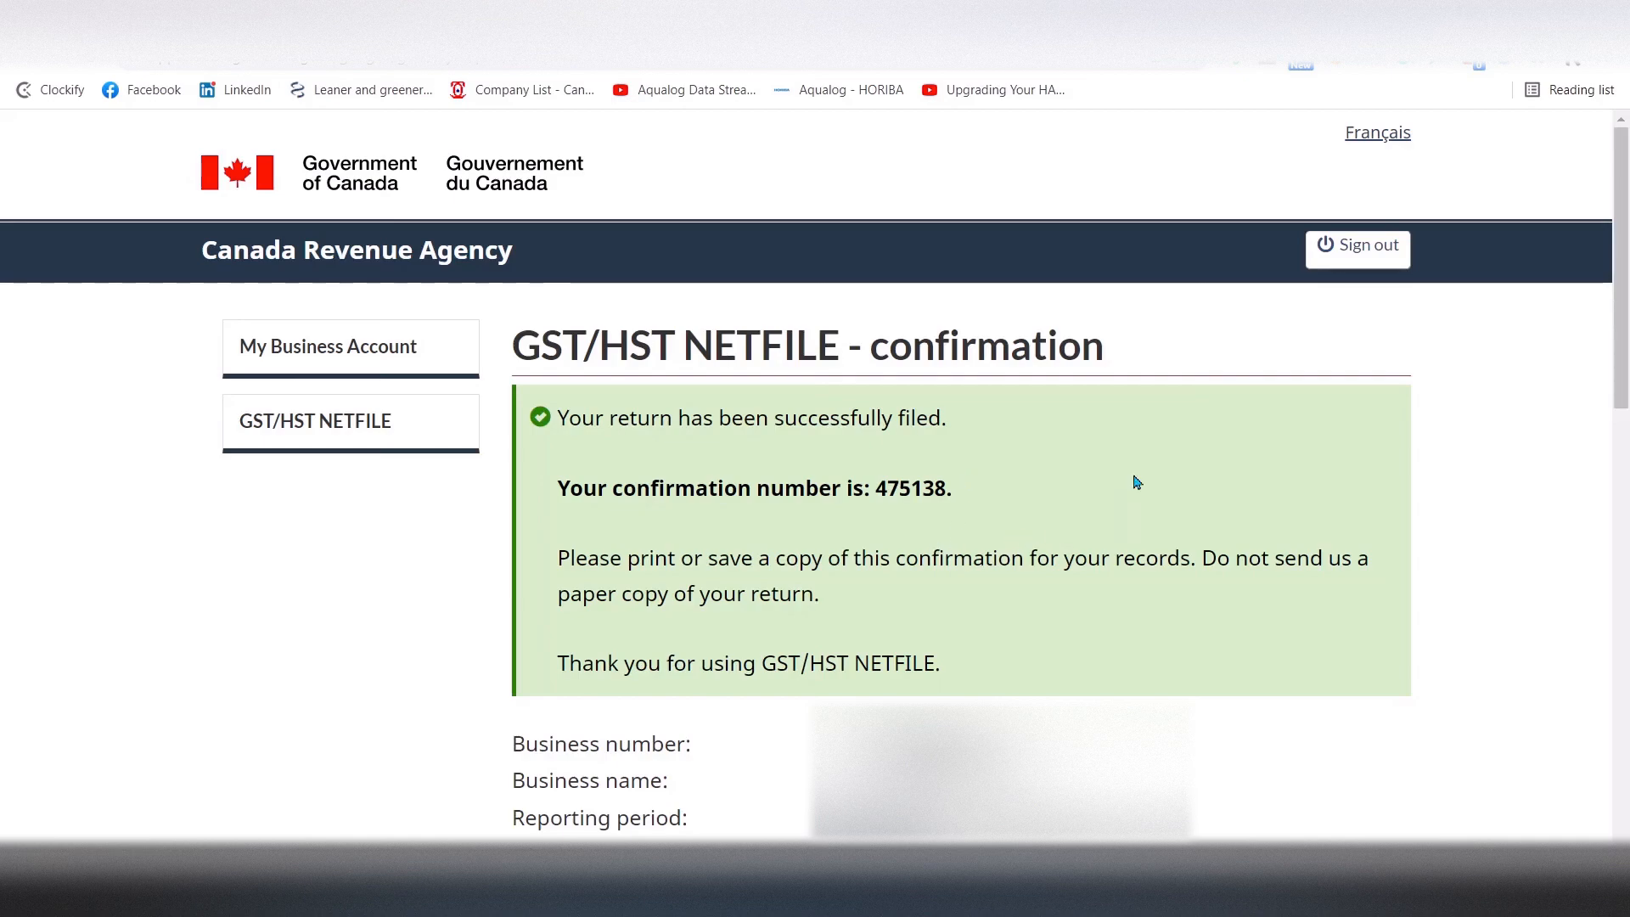
Save the GST/HST NETFILE confirmation as a PDF, check the opened document, and return to the confirmation page in the browser.
{"action": "left_click_drag", "start_coordinate": [1622, 325], "coordinate": [1617, 643]}
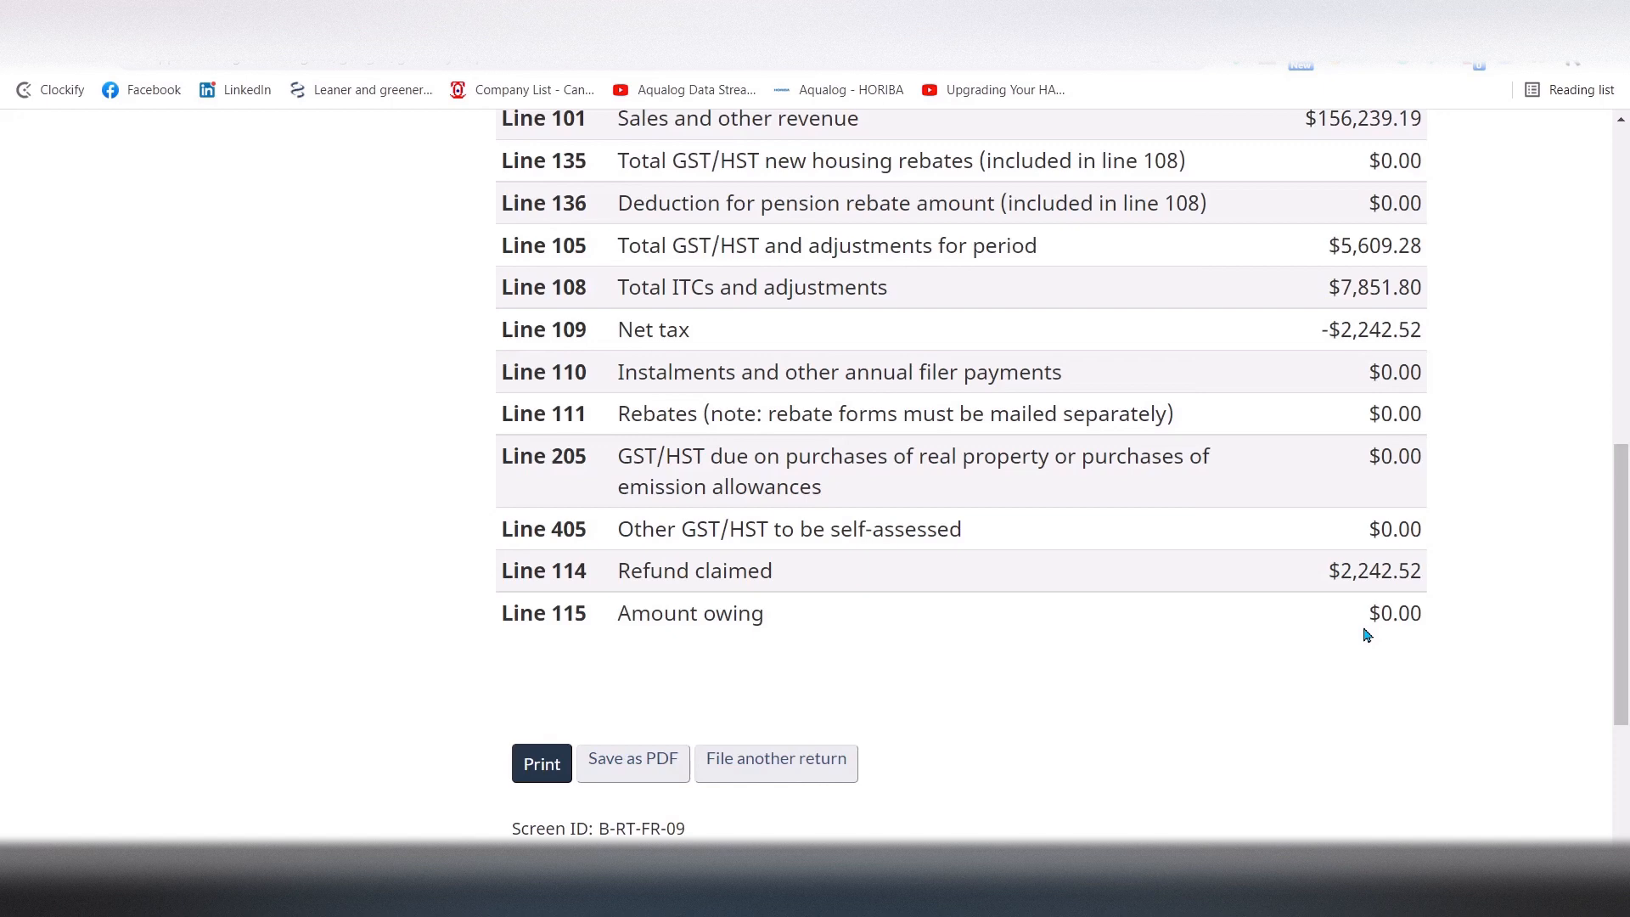
{"action": "left_click", "coordinate": [652, 762]}
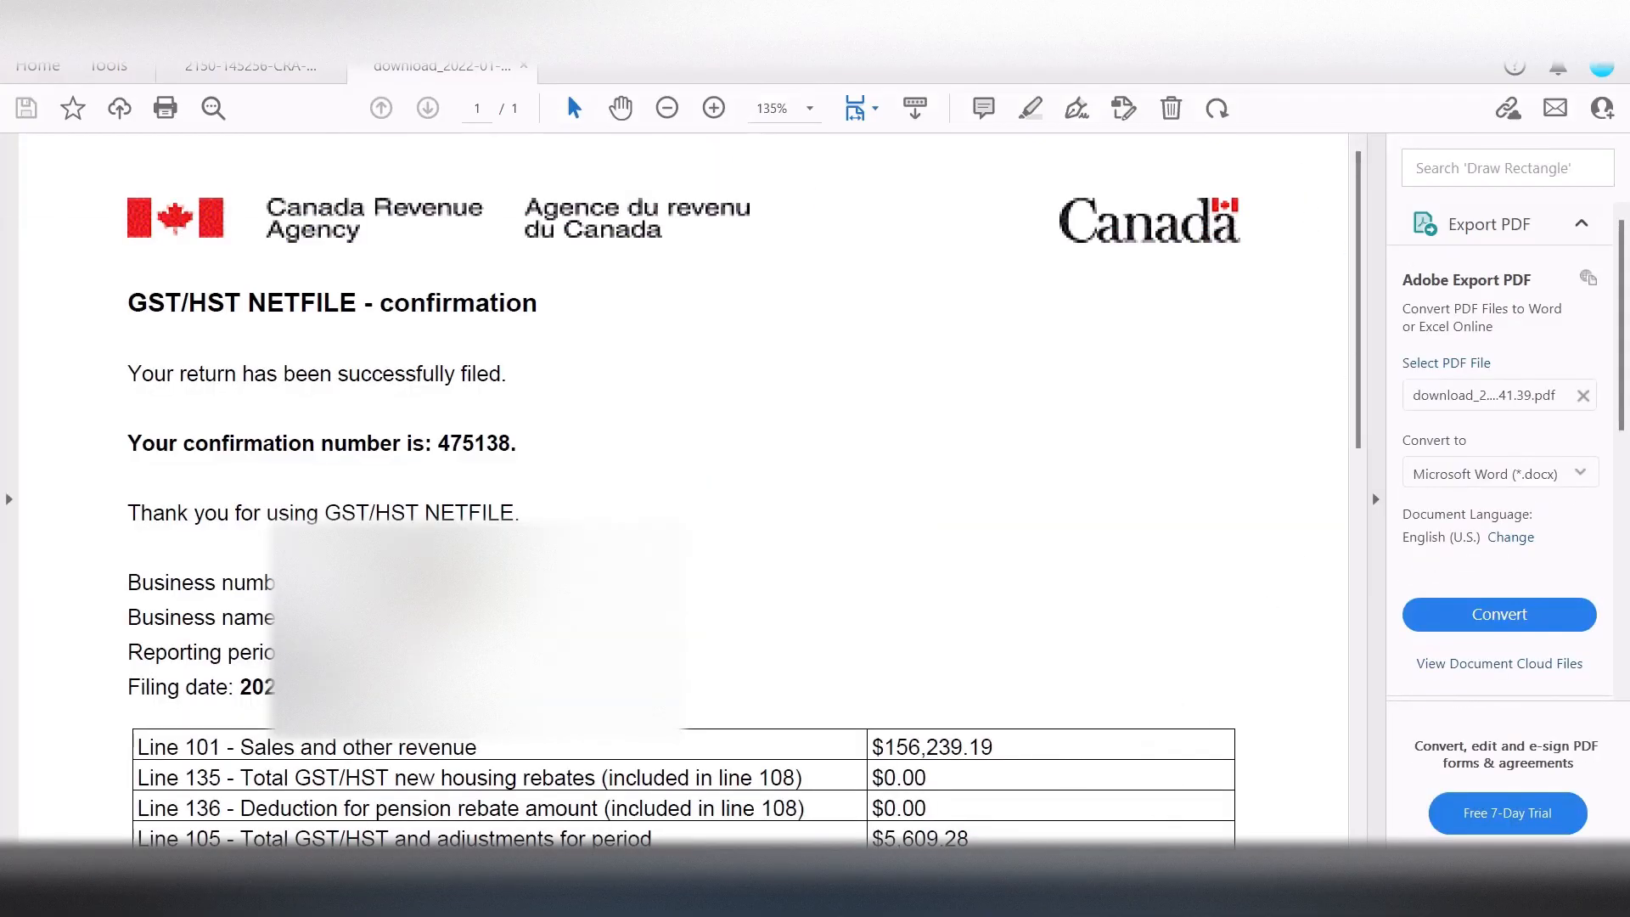
{"action": "mouse_move", "coordinate": [1118, 896]}
{"action": "mouse_move", "coordinate": [652, 897]}
{"action": "left_click", "coordinate": [666, 824]}
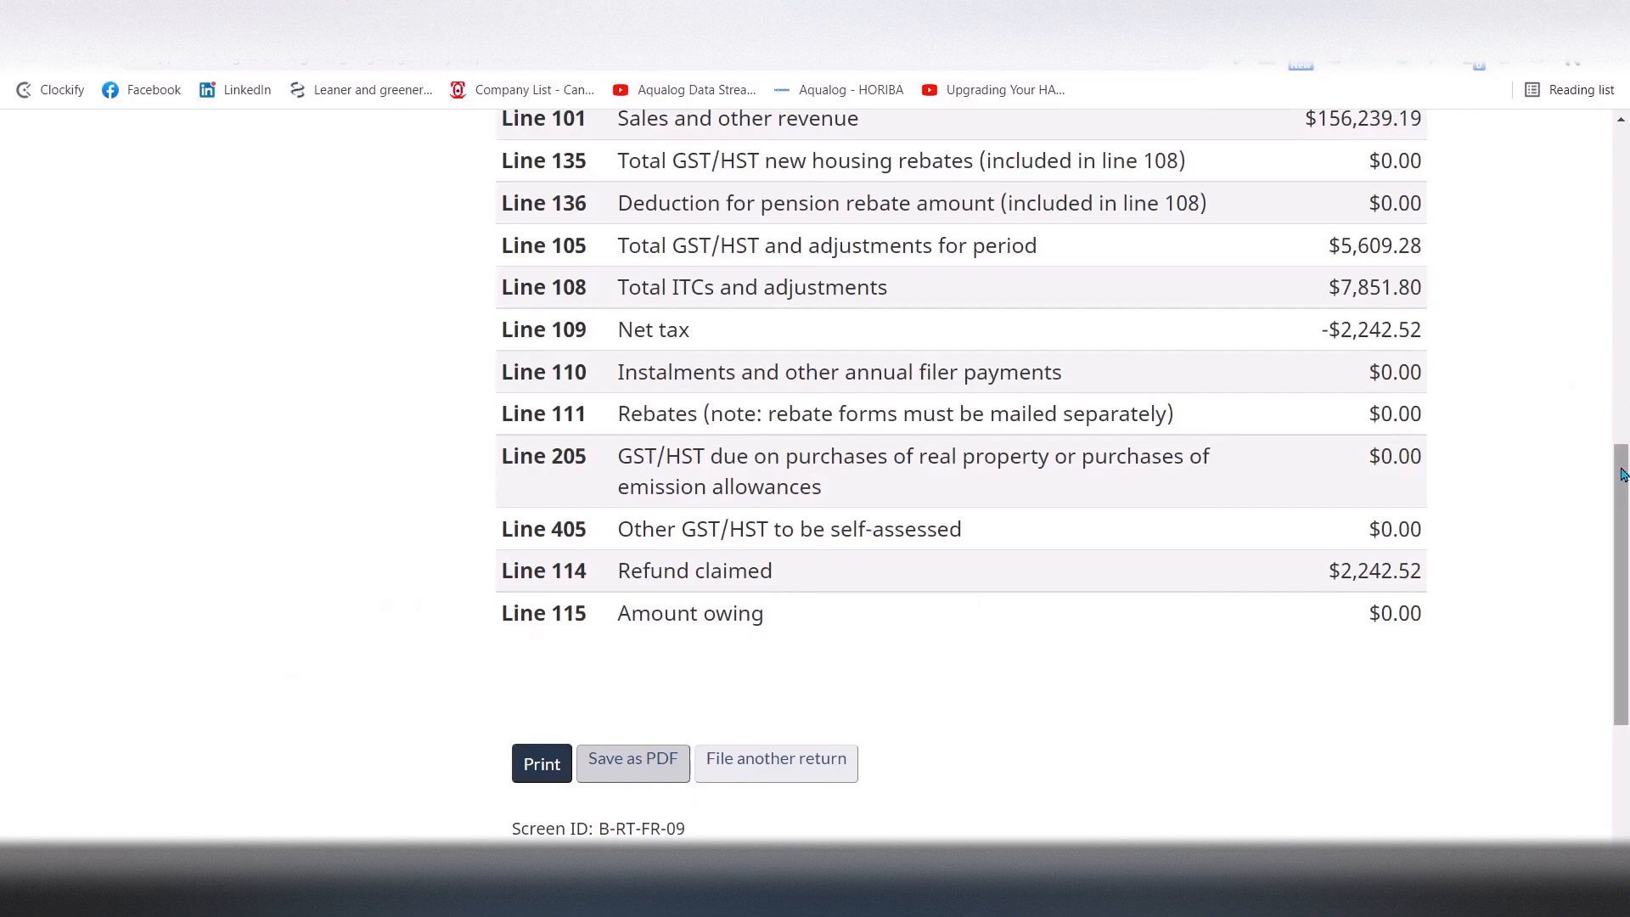
Go back to My Business Account and open the account details and services for the GST/HST account.
{"action": "right_click", "coordinate": [1606, 111]}
{"action": "left_click", "coordinate": [1619, 147]}
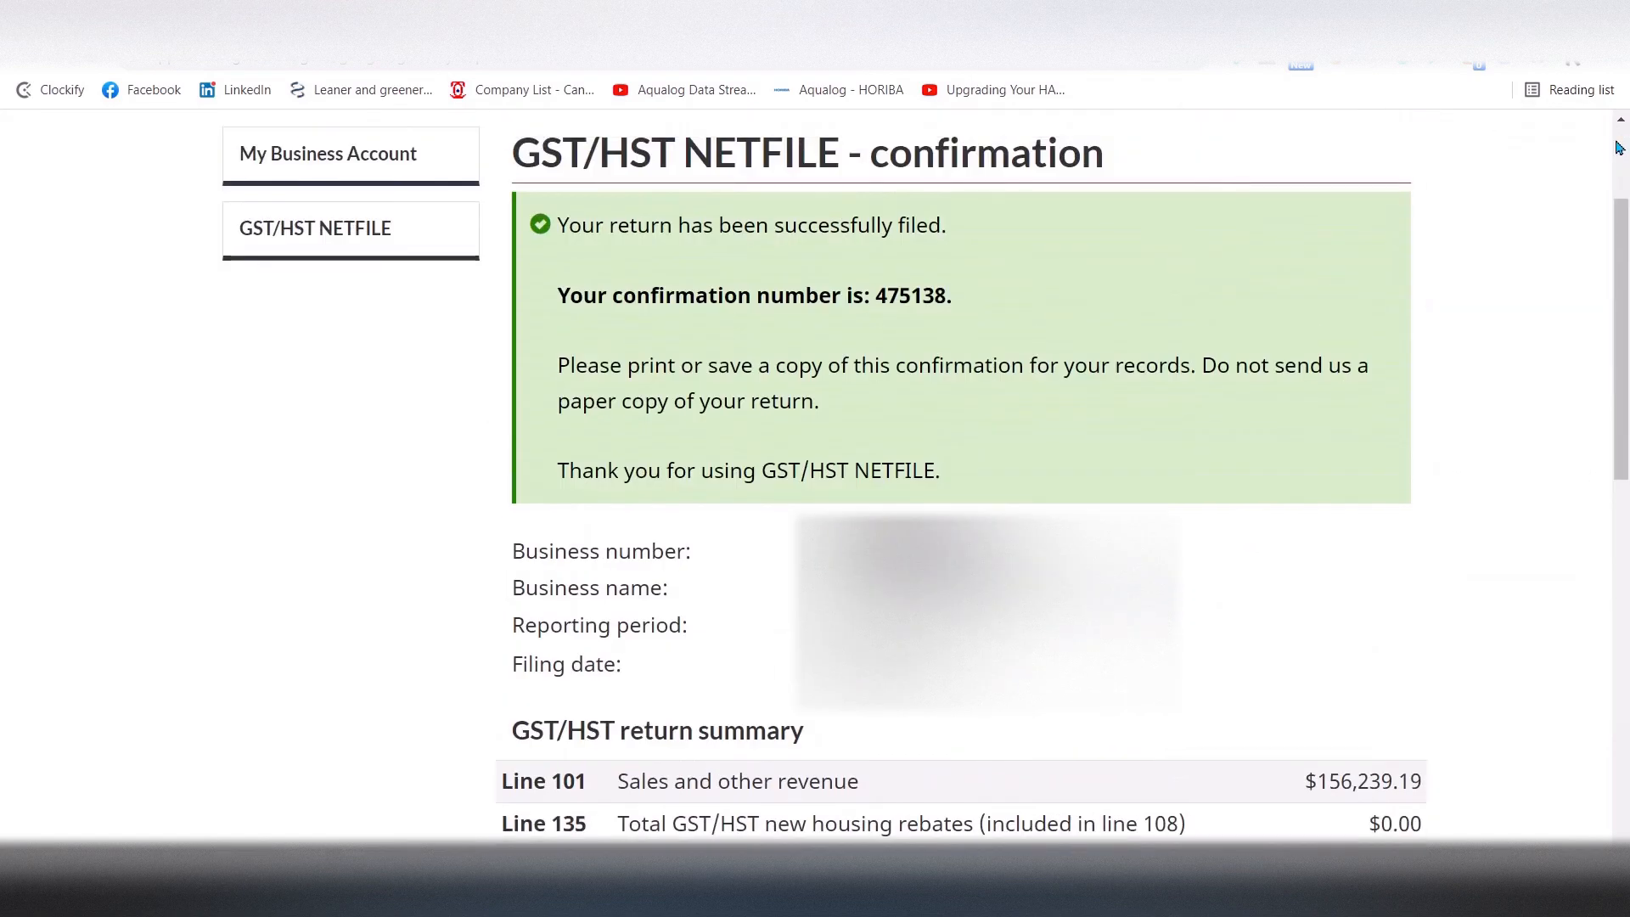
{"action": "left_click", "coordinate": [1619, 147]}
{"action": "left_click", "coordinate": [355, 346]}
{"action": "left_click_drag", "start_coordinate": [1619, 268], "coordinate": [1607, 560]}
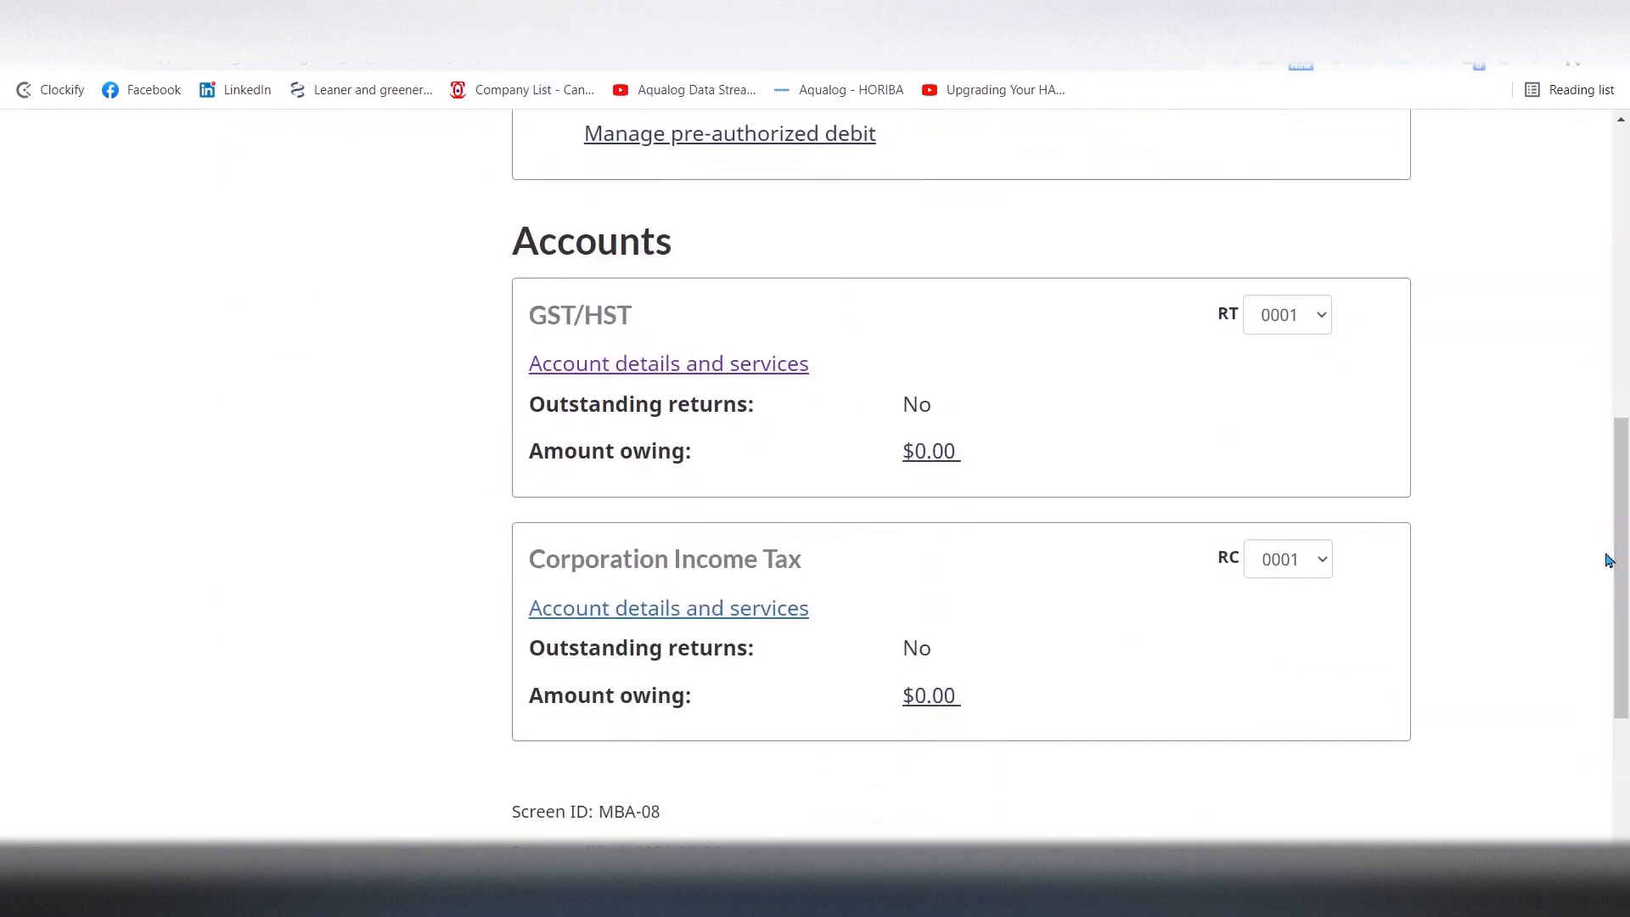
{"action": "left_click", "coordinate": [590, 366]}
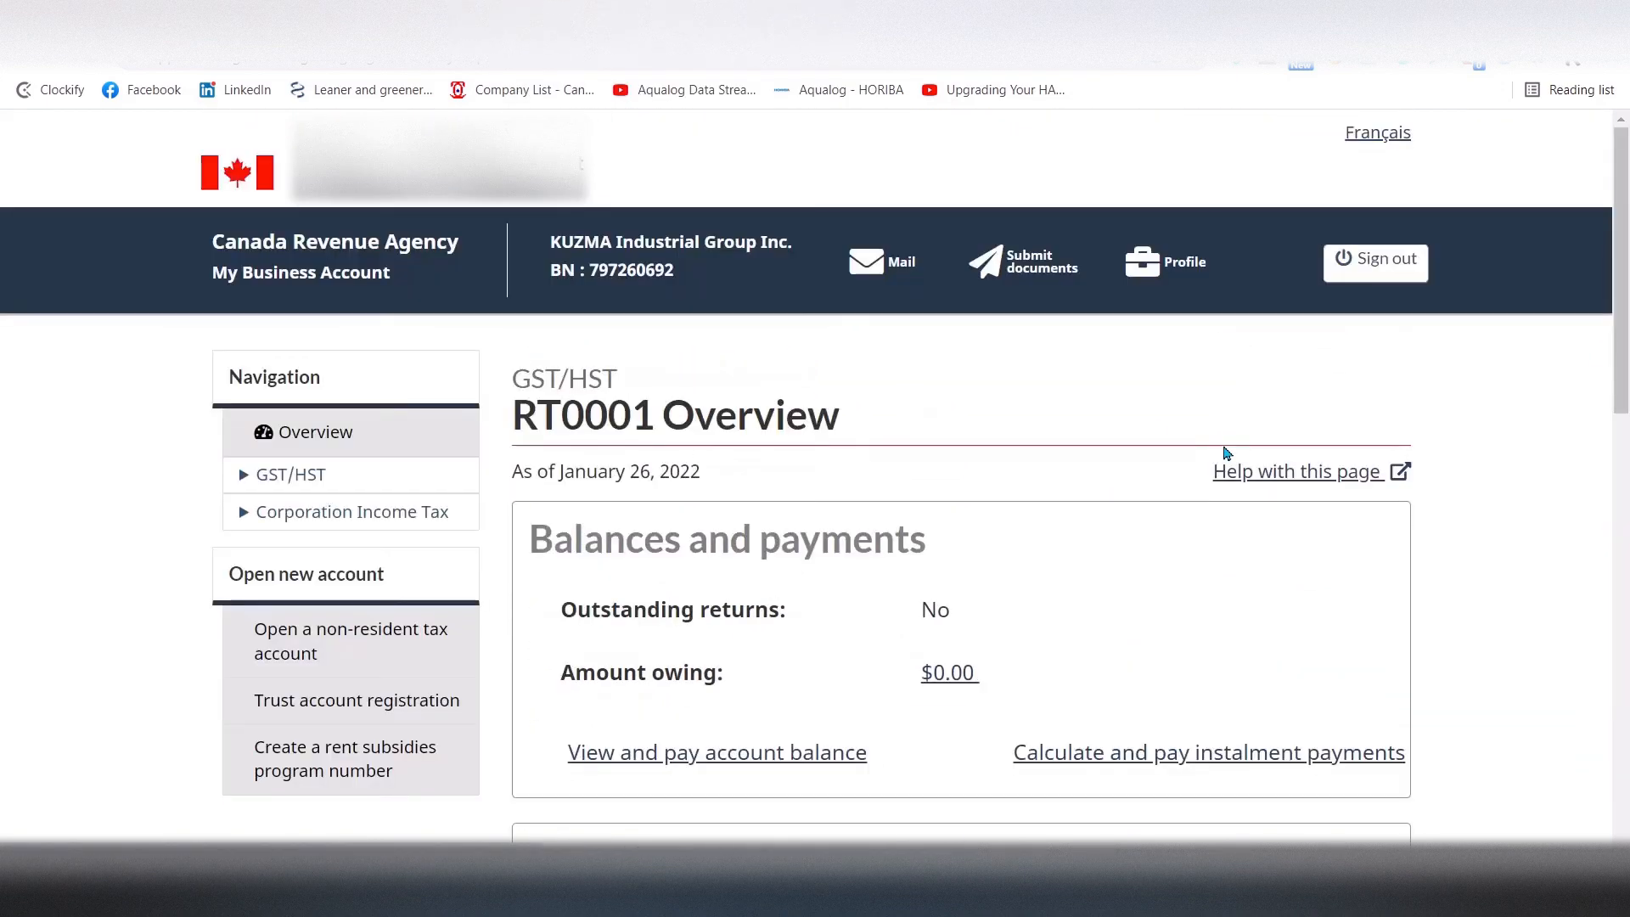
Open the expected and filed returns and examine the next expected return and the status of the 2020-11-01 to 2021-10-31 return.
{"action": "left_click_drag", "start_coordinate": [1623, 425], "coordinate": [1625, 552]}
{"action": "left_click", "coordinate": [1166, 507]}
{"action": "left_click_drag", "start_coordinate": [1622, 310], "coordinate": [1626, 474]}
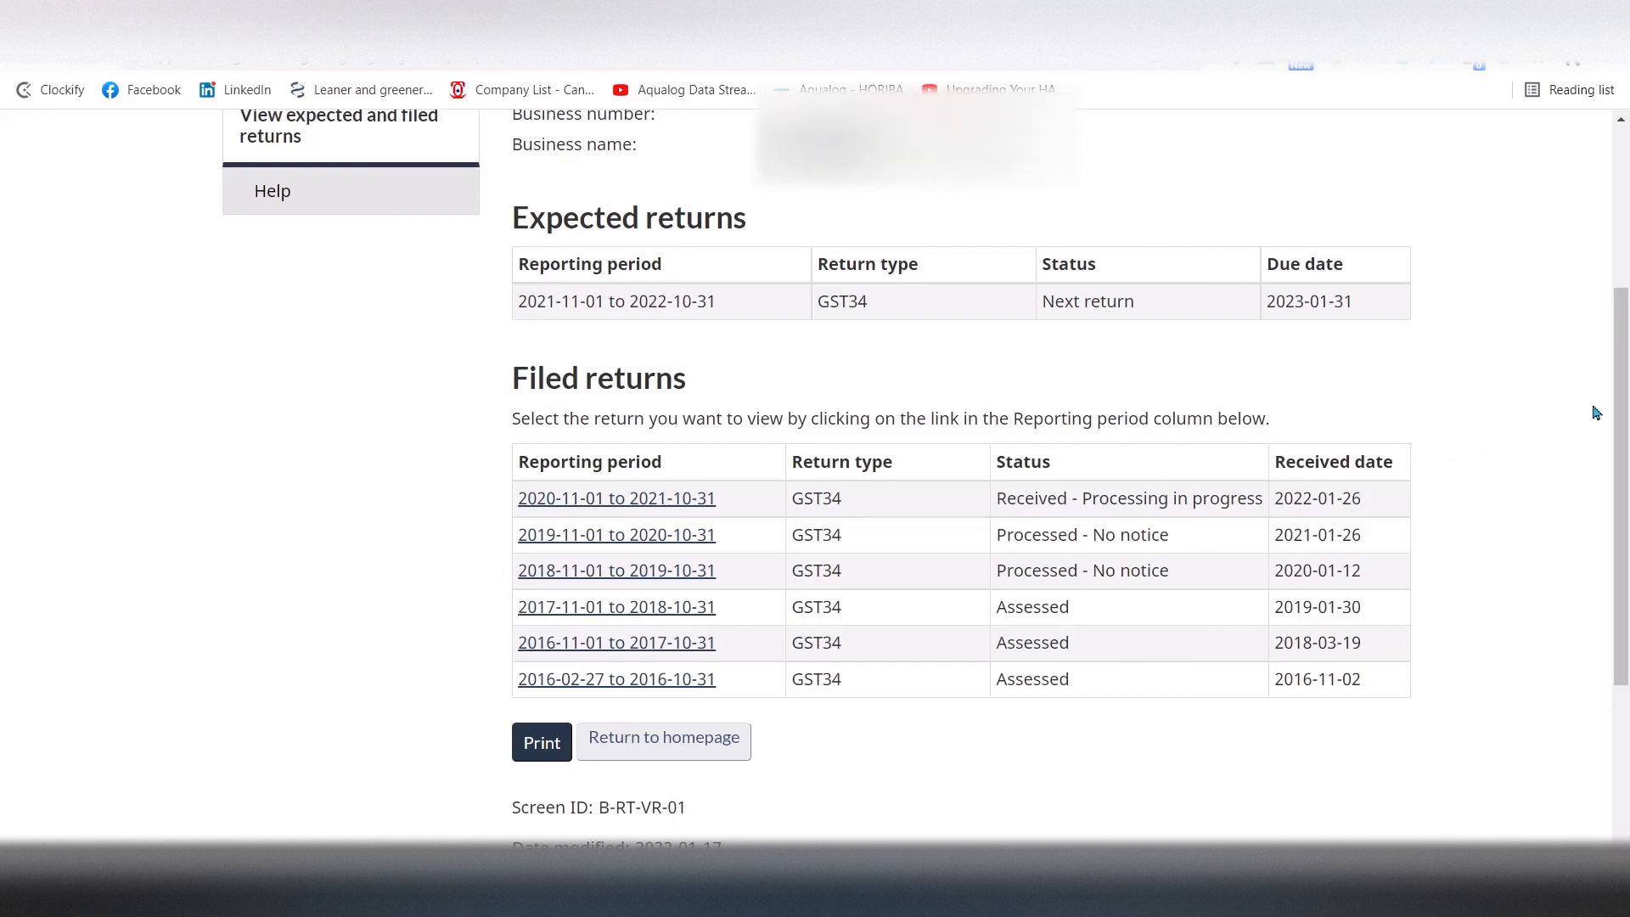
{"action": "scroll", "coordinate": [1619, 422], "scroll_direction": "down", "scroll_amount": 1}
{"action": "left_click_drag", "start_coordinate": [1618, 416], "coordinate": [1616, 435]}
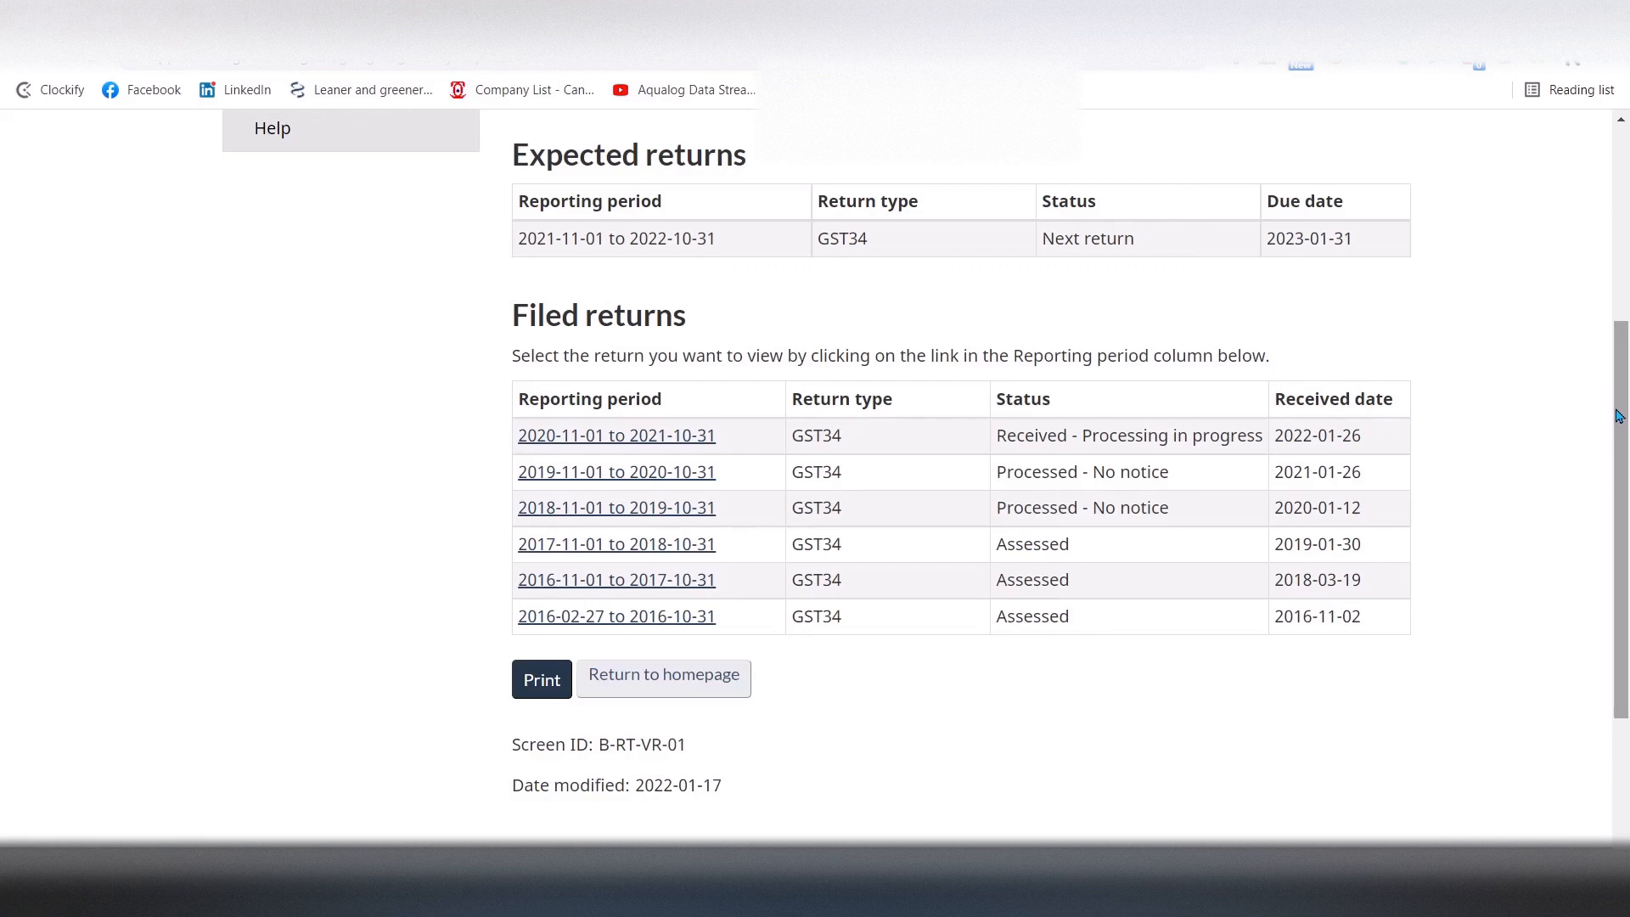
{"action": "mouse_move", "coordinate": [1618, 388]}
{"action": "left_mouse_down"}
{"action": "mouse_move", "coordinate": [1618, 345]}
{"action": "mouse_move", "coordinate": [1620, 382]}
{"action": "left_mouse_up"}
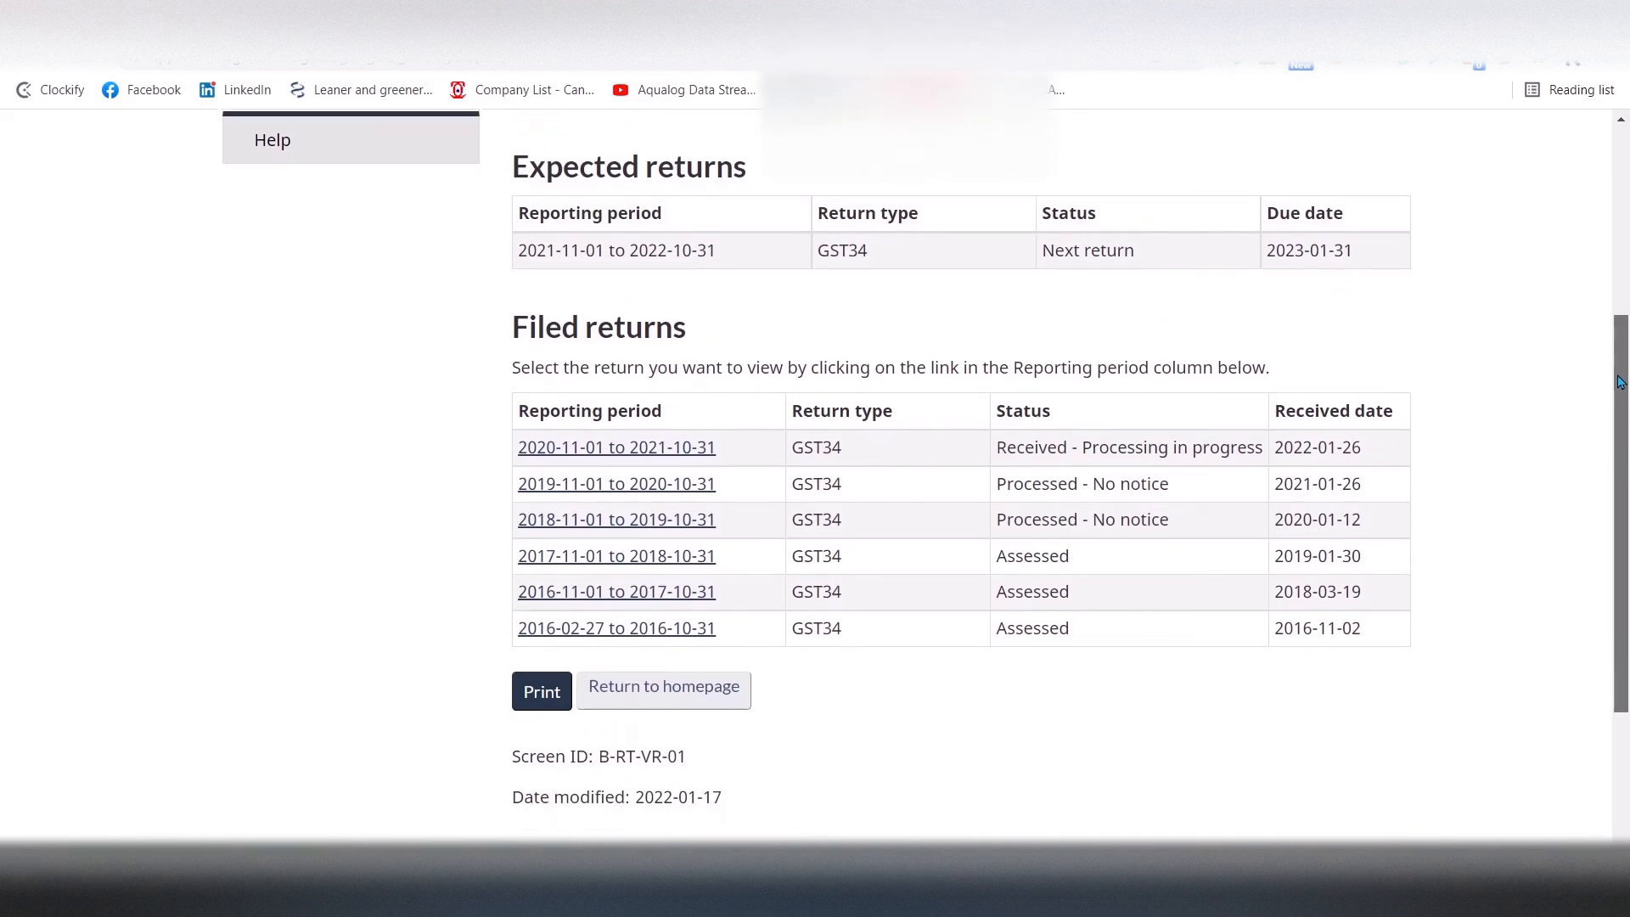
{"action": "left_click_drag", "start_coordinate": [1620, 382], "coordinate": [1616, 392]}
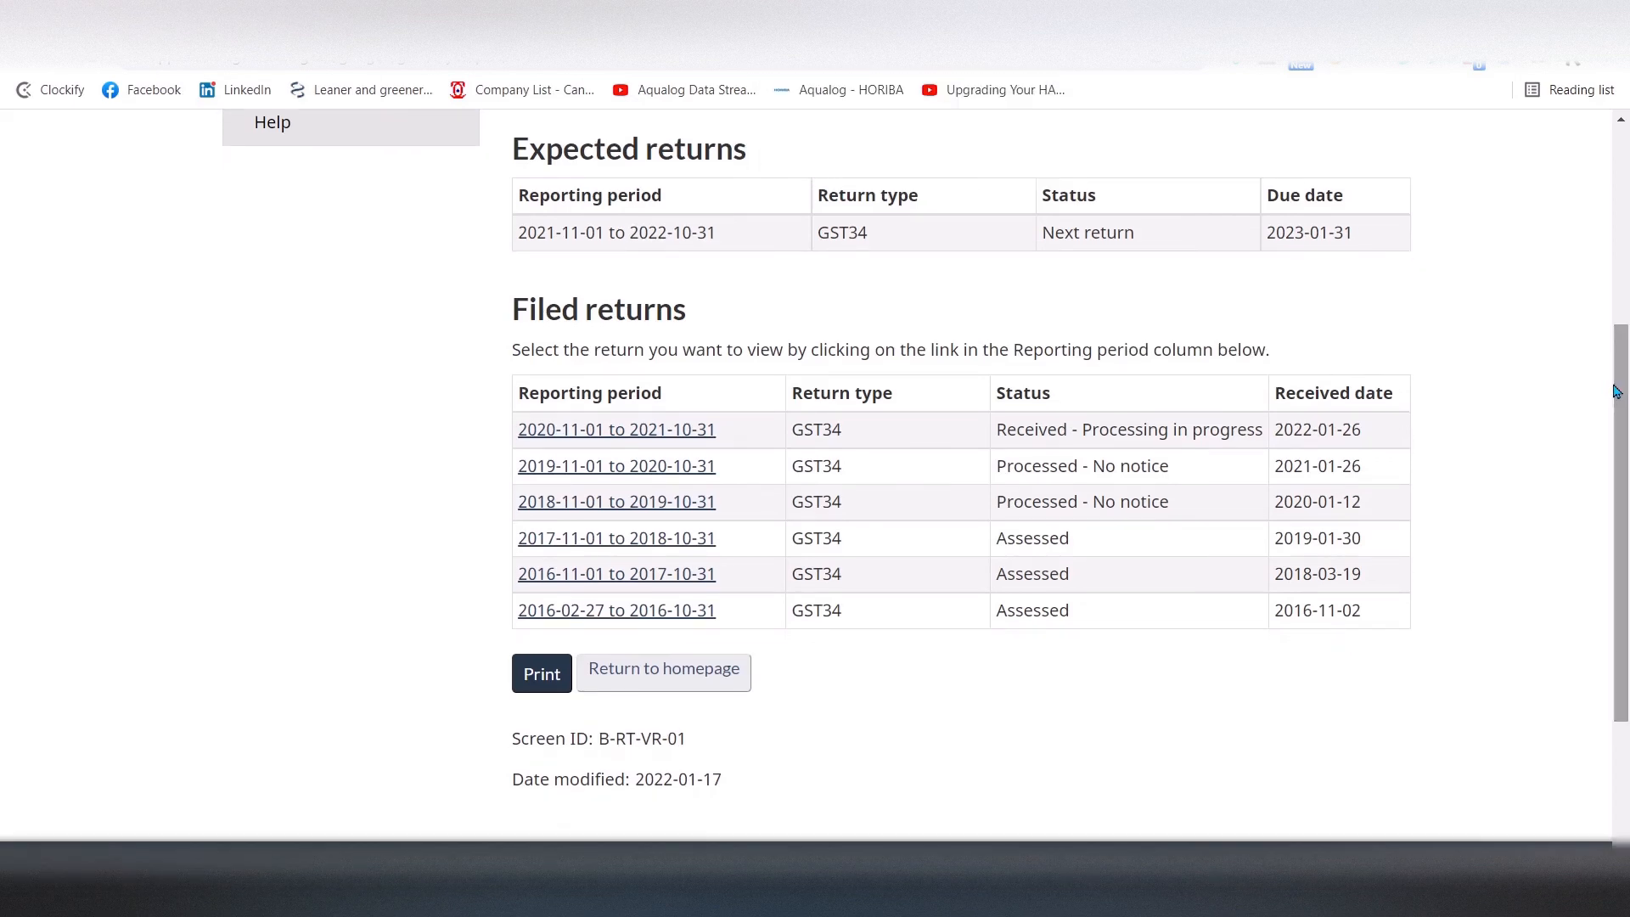